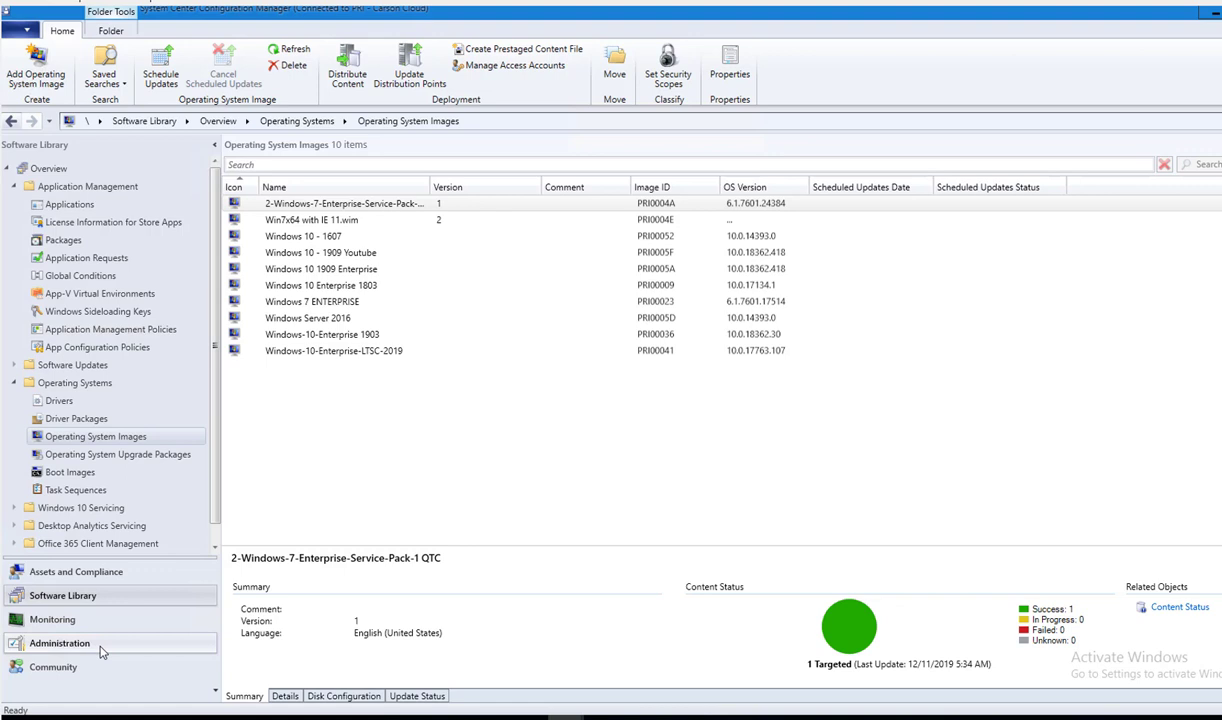
- Go to Software Library > Operating Systems > Operating System Images from the Administration area
{"action": "left_click", "coordinate": [101, 651]}
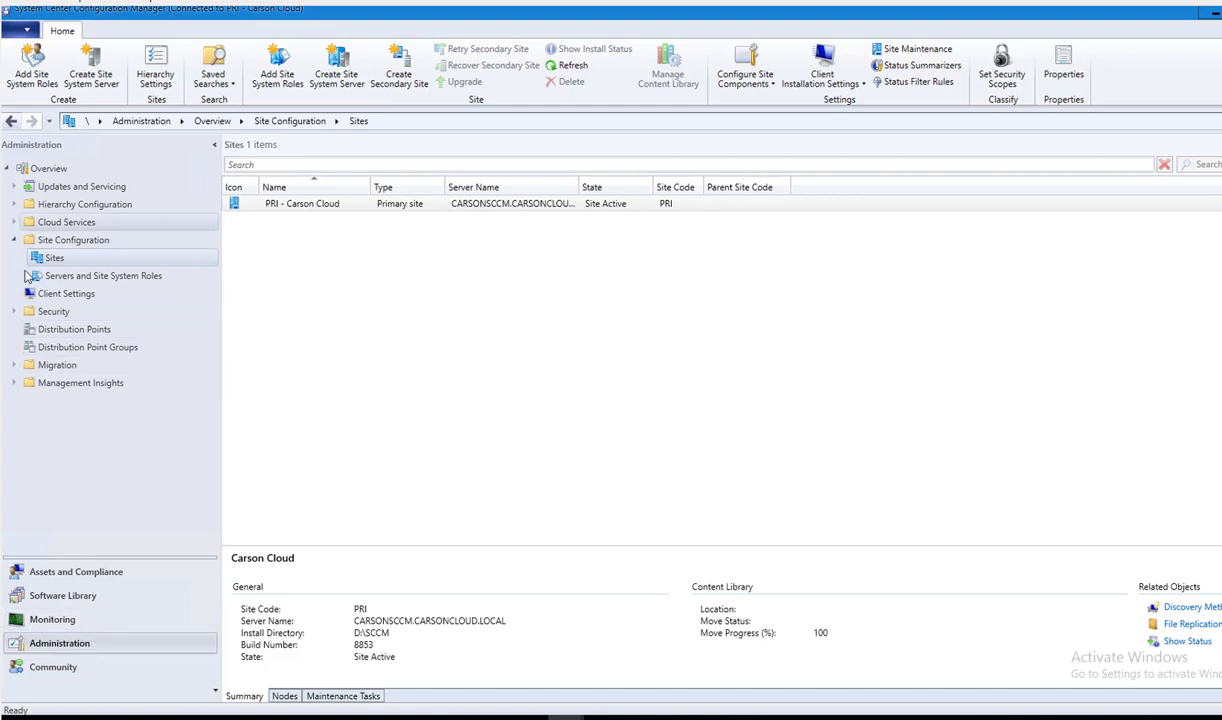
{"action": "left_click", "coordinate": [66, 599]}
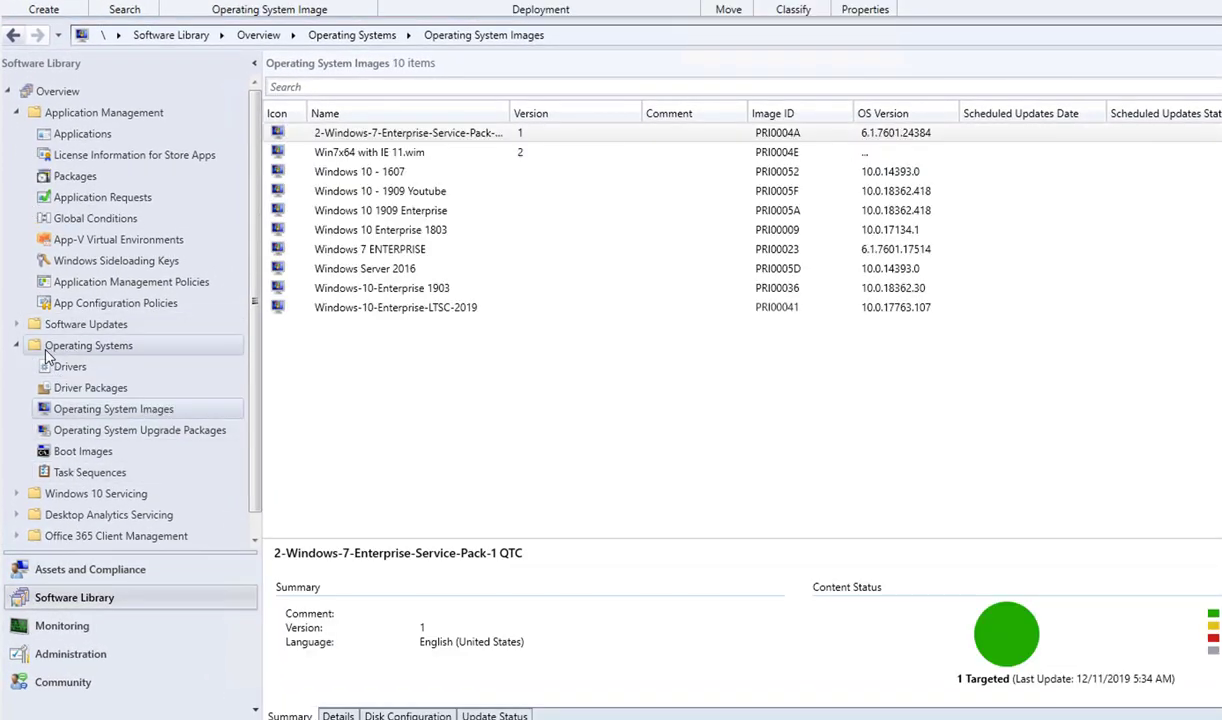
{"action": "left_click", "coordinate": [129, 413]}
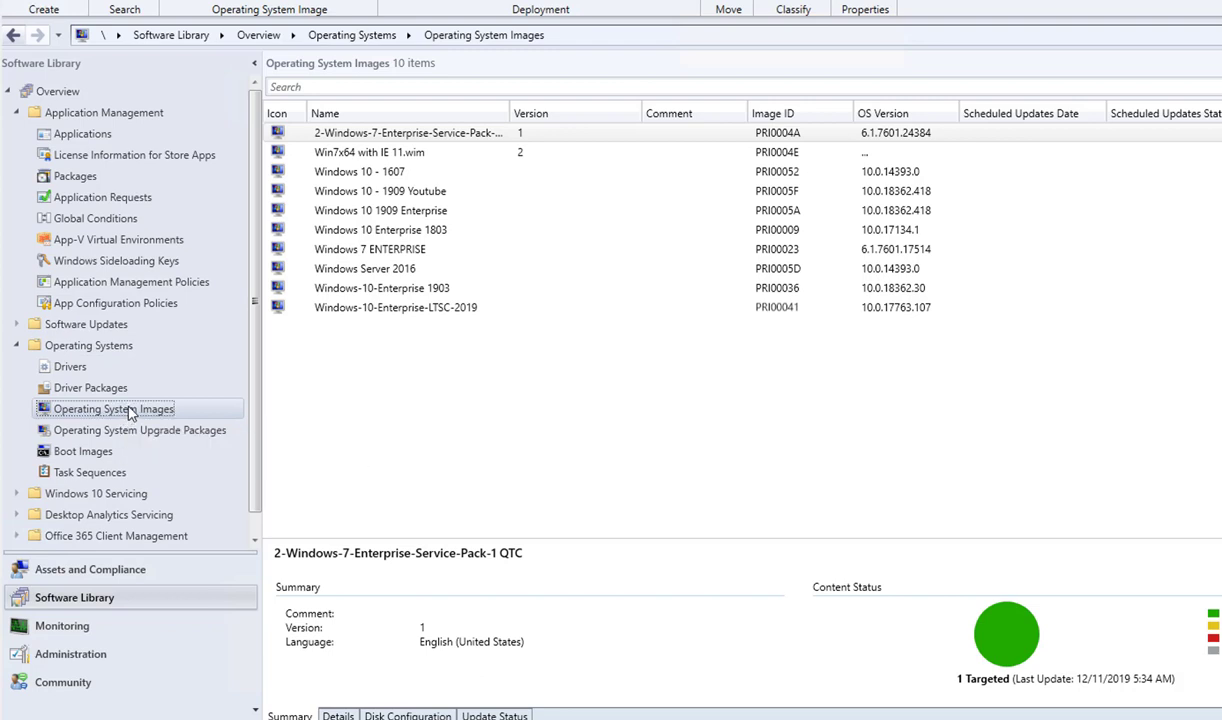
- Start the Add Operating System Image wizard with SCCMSource\Server2019\sources\install.wim as source
{"action": "right_click", "coordinate": [129, 413]}
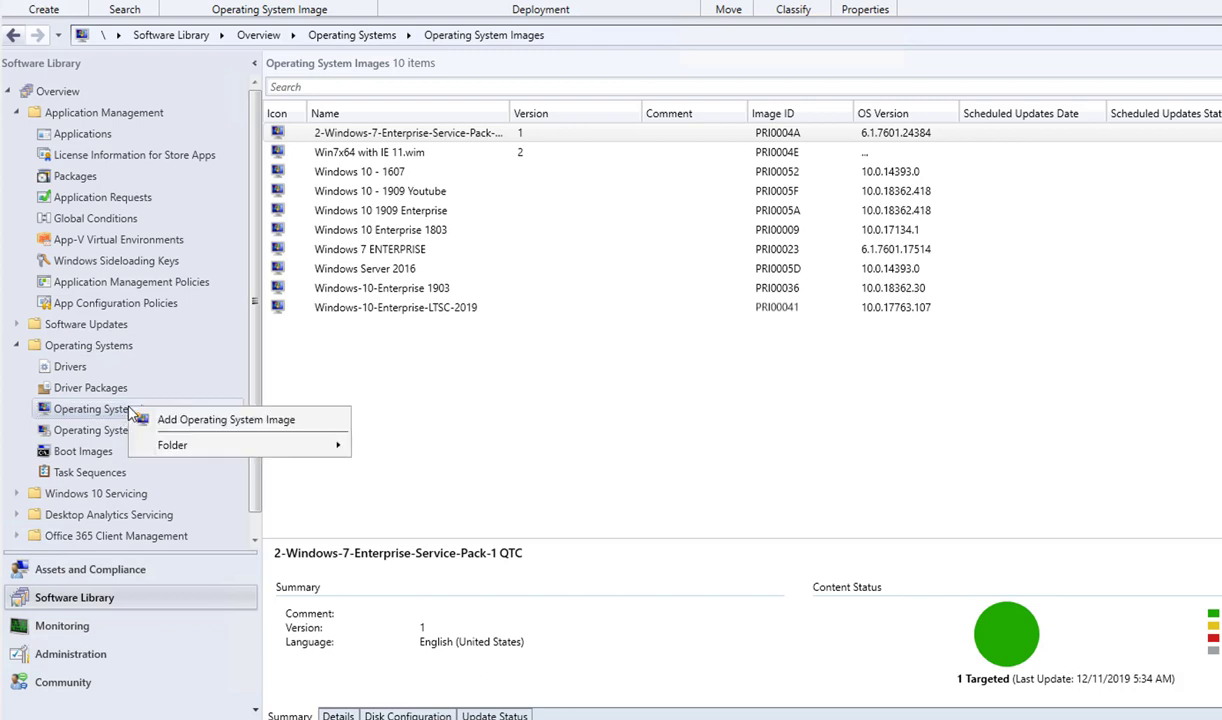
{"action": "left_click", "coordinate": [228, 421]}
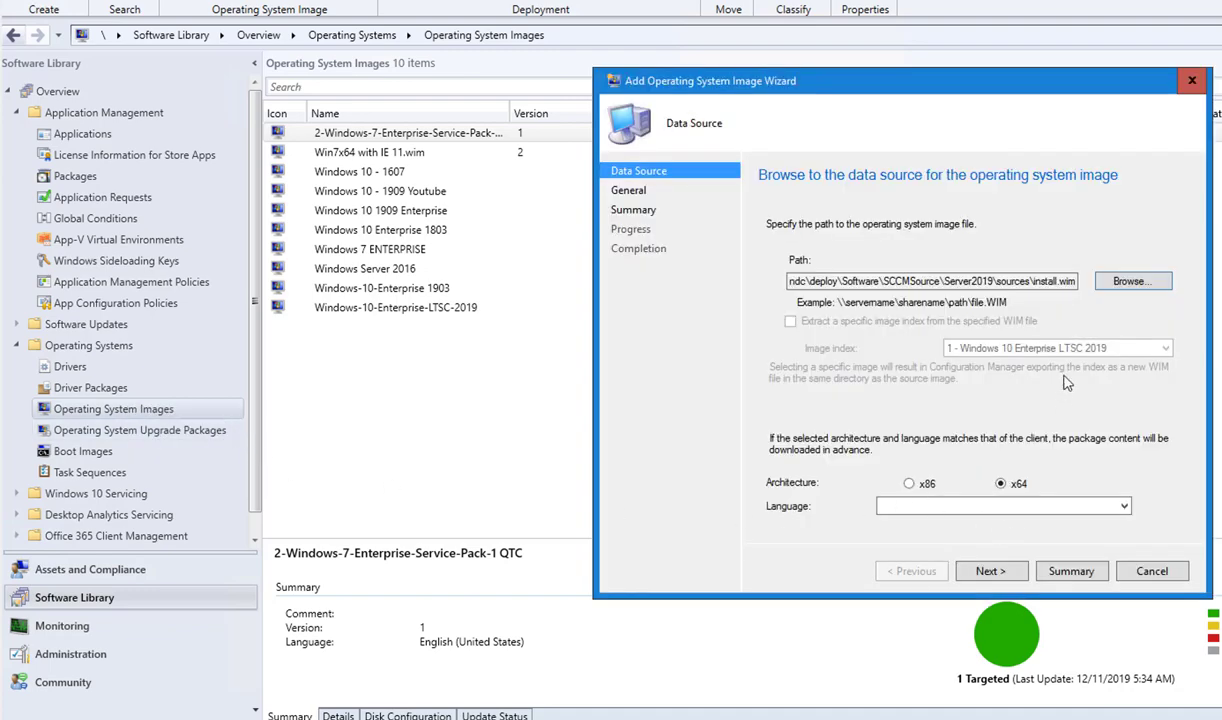
{"action": "left_click", "coordinate": [1131, 282]}
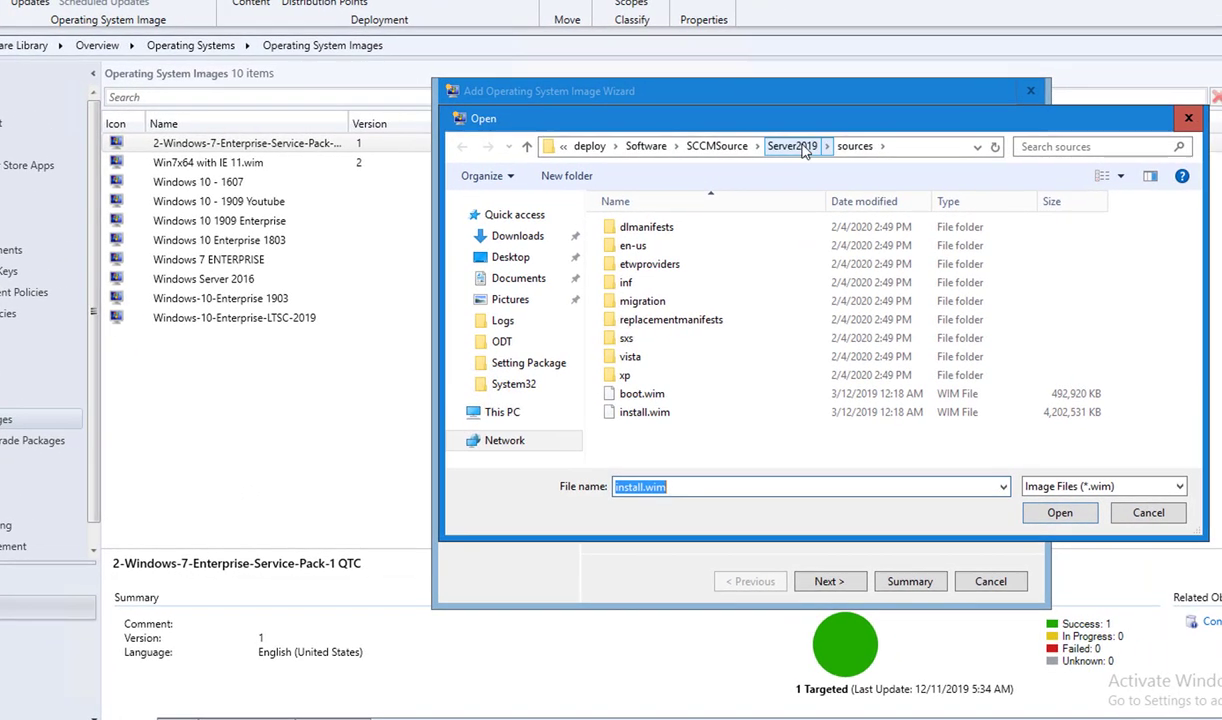
{"action": "left_click", "coordinate": [800, 146]}
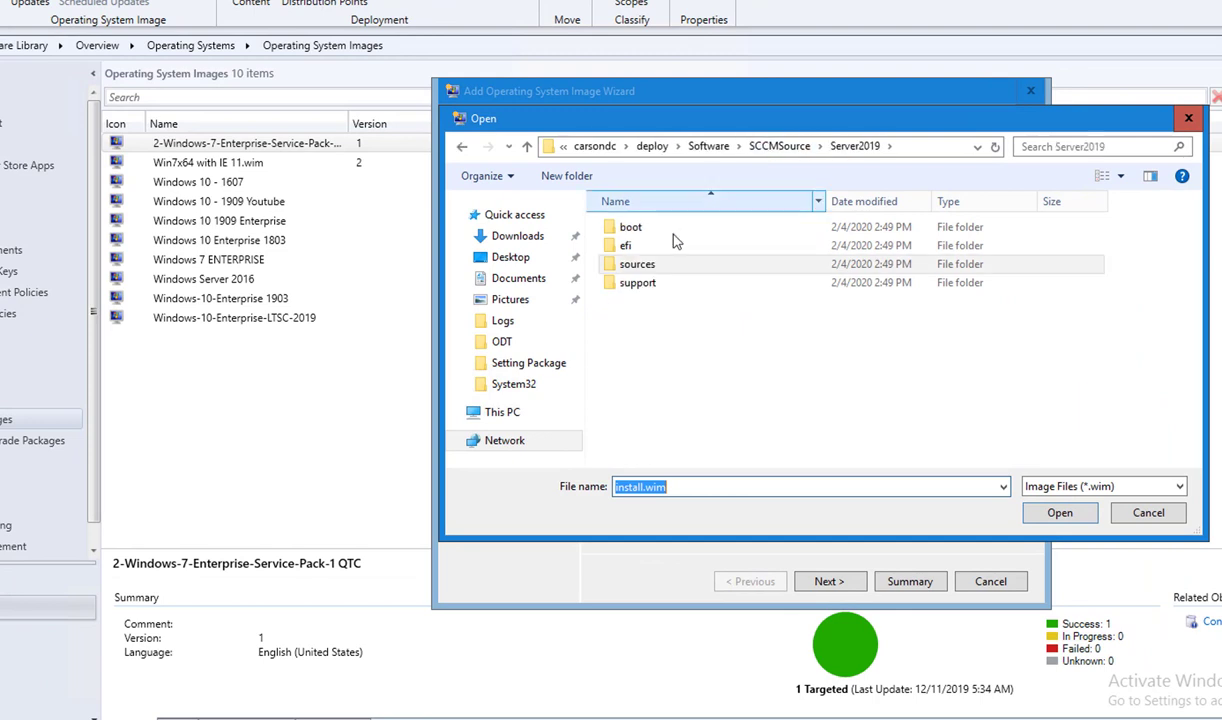
{"action": "left_click", "coordinate": [781, 146]}
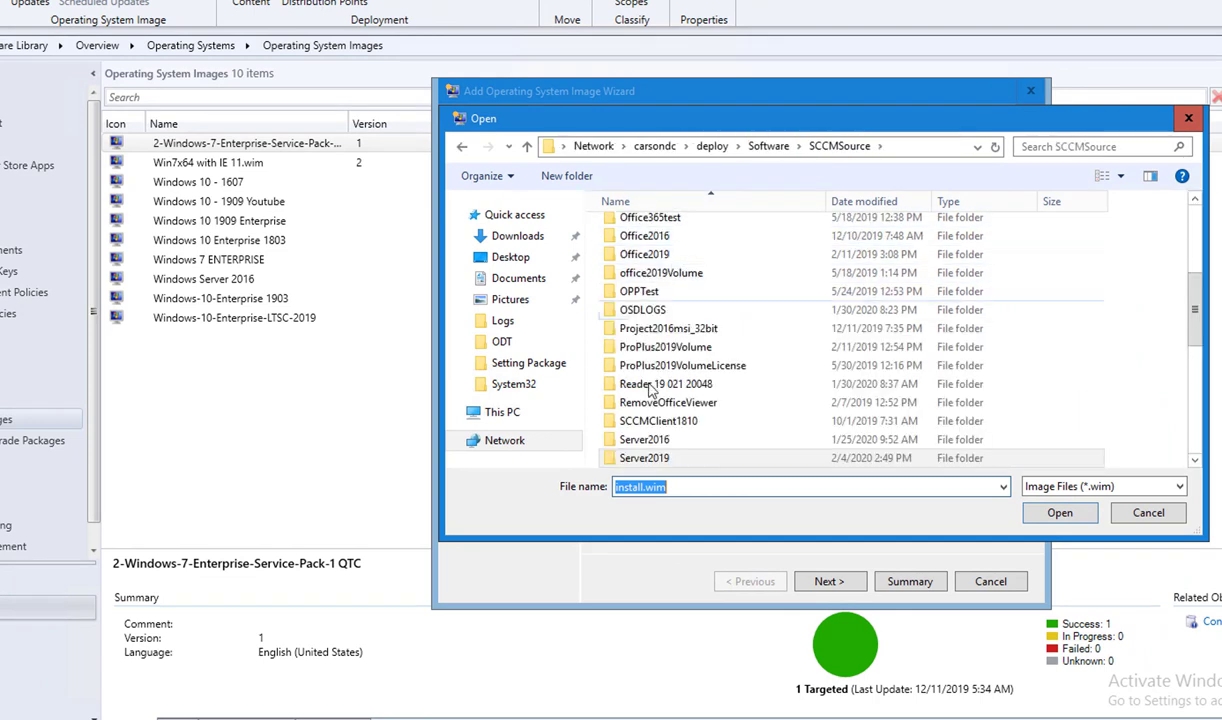
{"action": "double_click", "coordinate": [660, 460]}
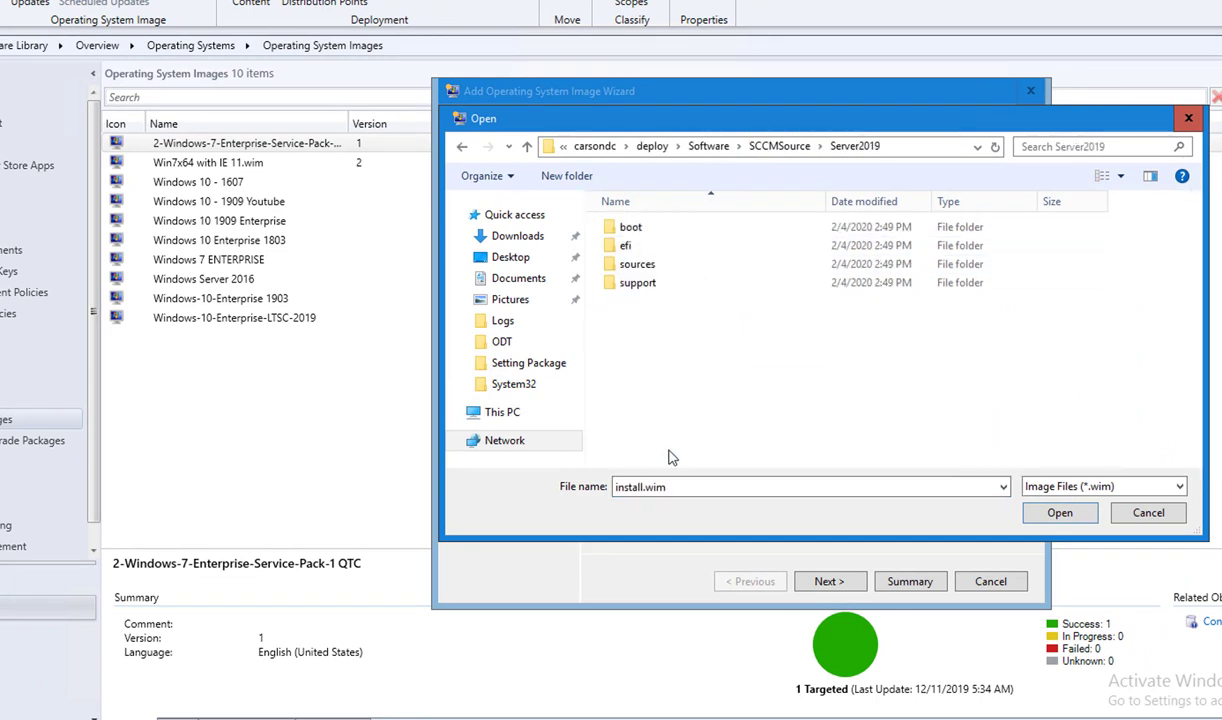
{"action": "left_click", "coordinate": [649, 268]}
{"action": "double_click", "coordinate": [649, 268]}
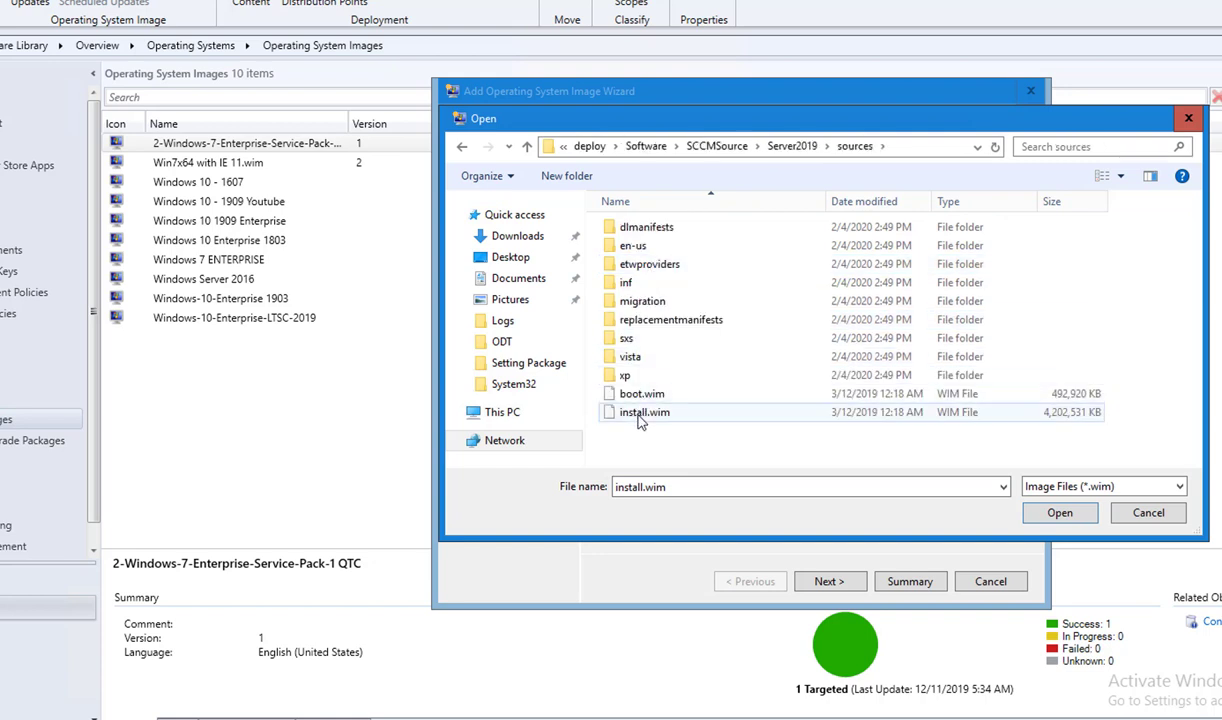
{"action": "mouse_move", "coordinate": [644, 412]}
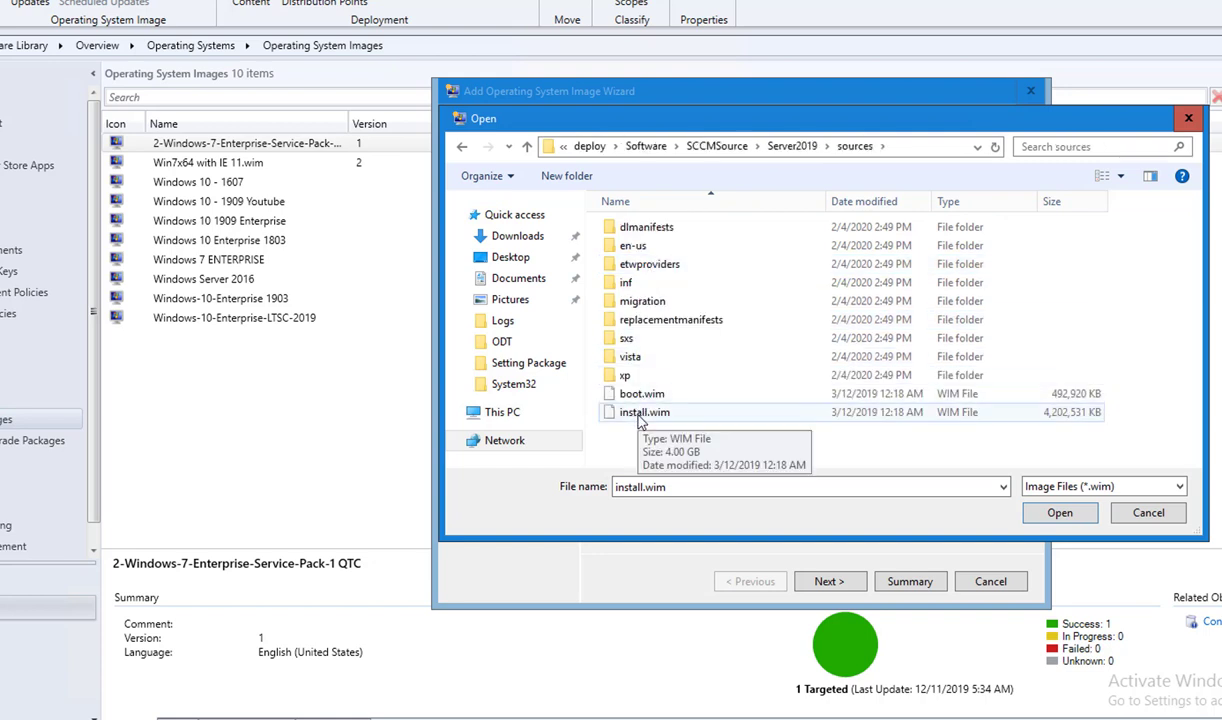
{"action": "double_click", "coordinate": [640, 414]}
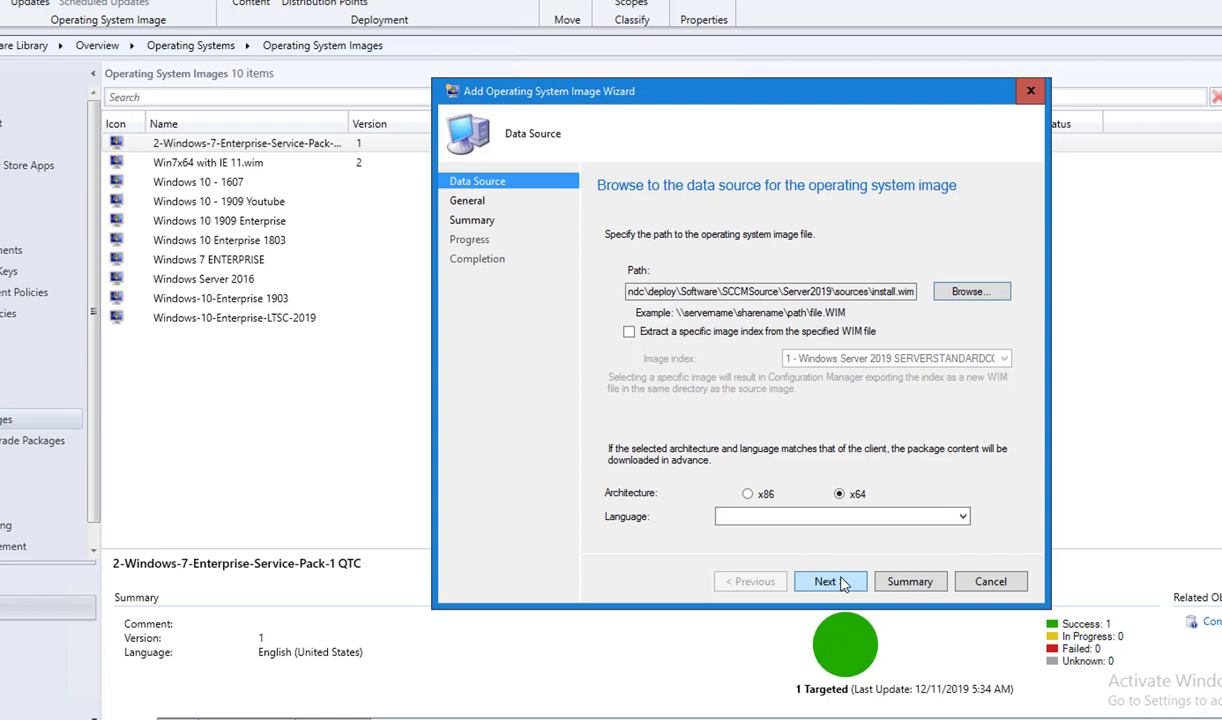
- Name the new image 'Windows Server 2019'
{"action": "left_click", "coordinate": [829, 581]}
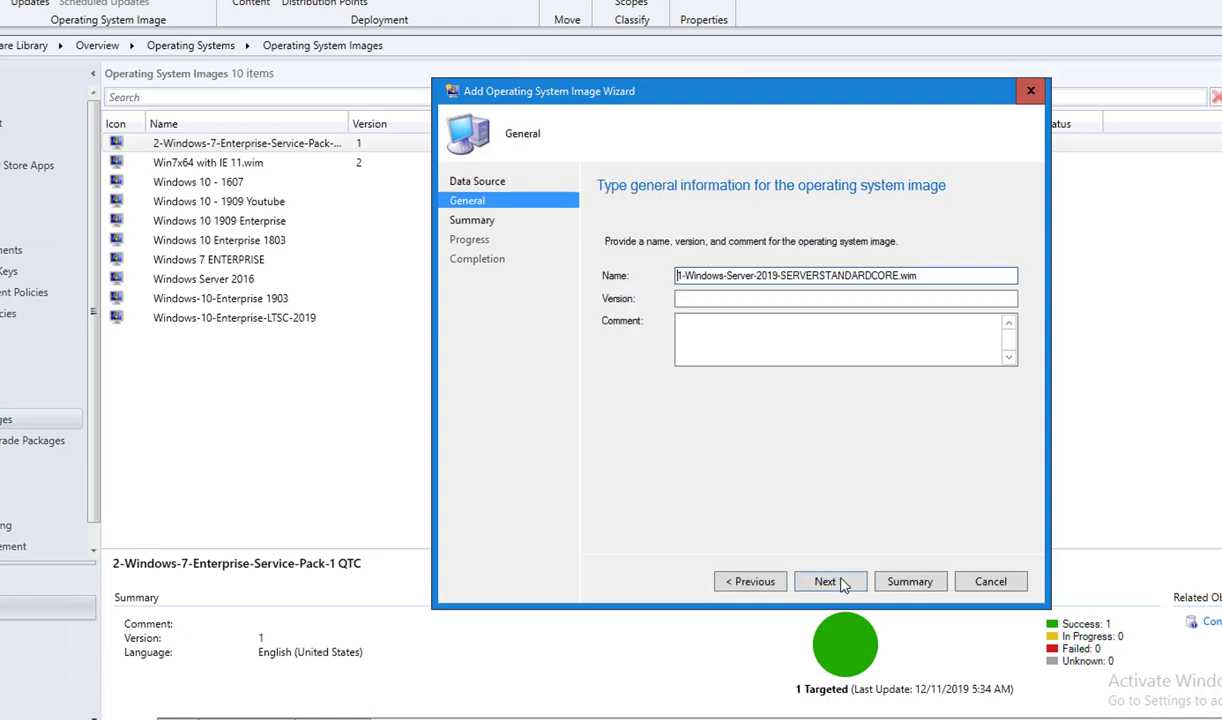
{"action": "triple_click", "coordinate": [921, 283]}
{"action": "type", "text": "Windows Server 2019"}
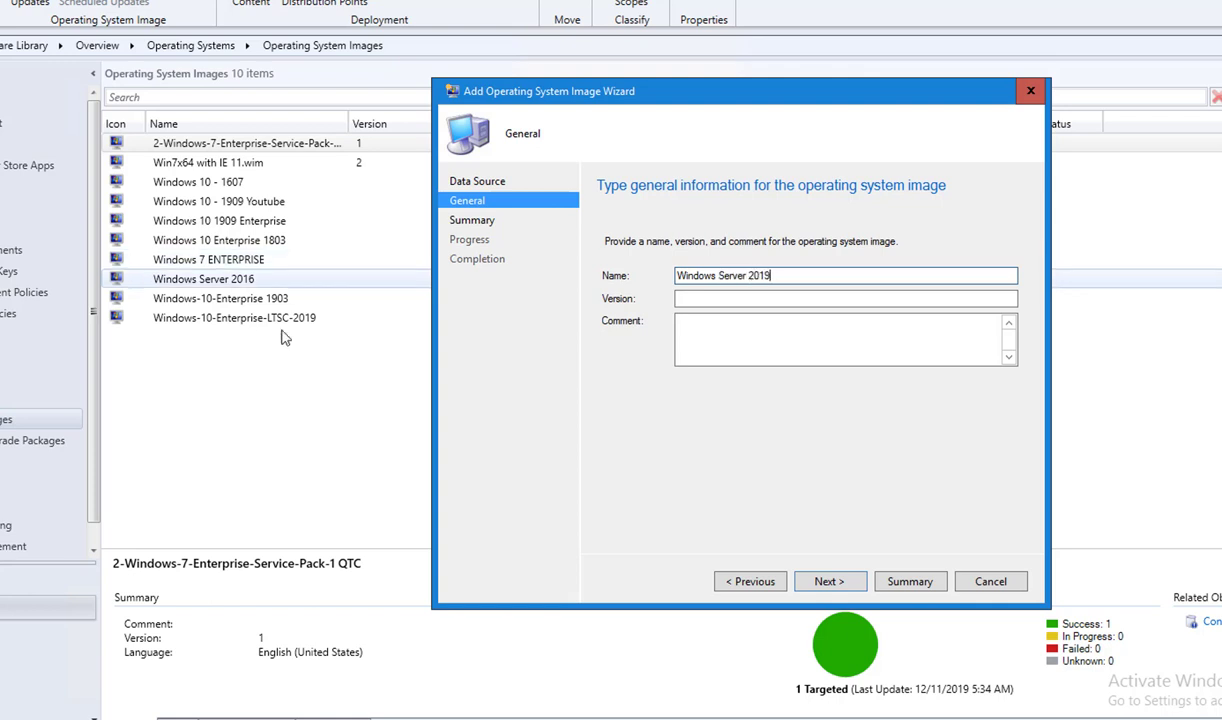
{"action": "left_click", "coordinate": [766, 331]}
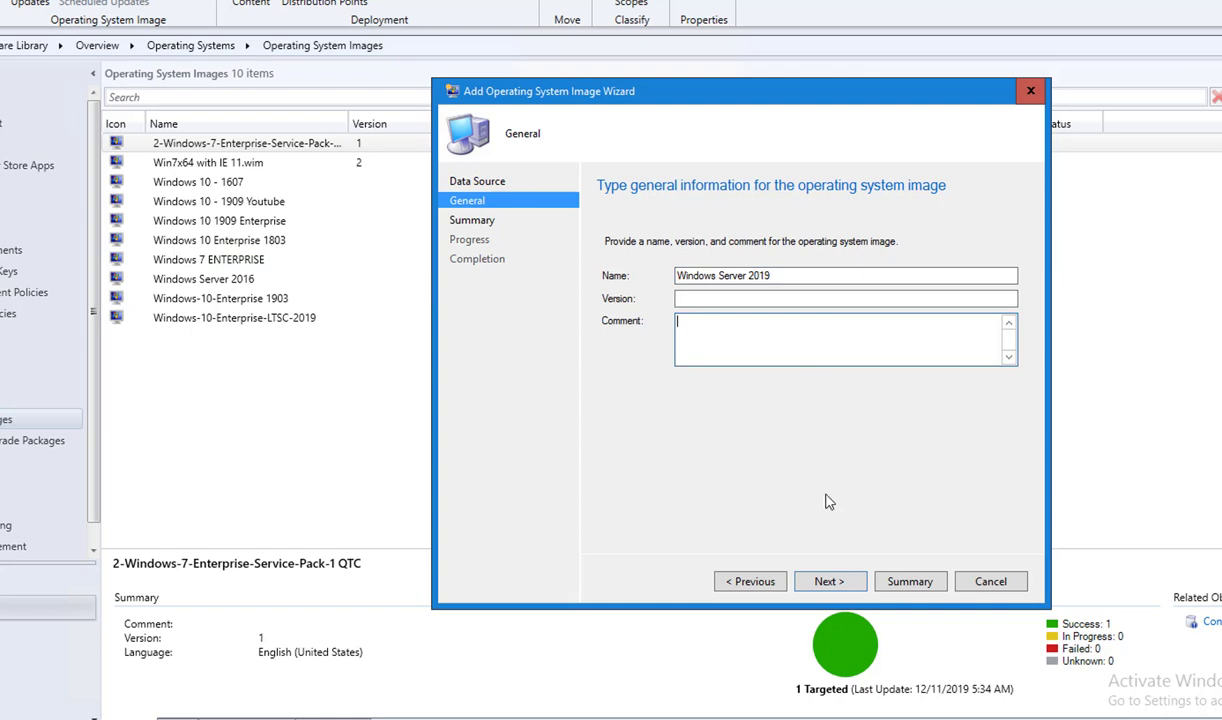
- Complete the import wizard and refresh the Operating System Images list with F5
{"action": "left_click", "coordinate": [826, 583]}
{"action": "left_click", "coordinate": [826, 584]}
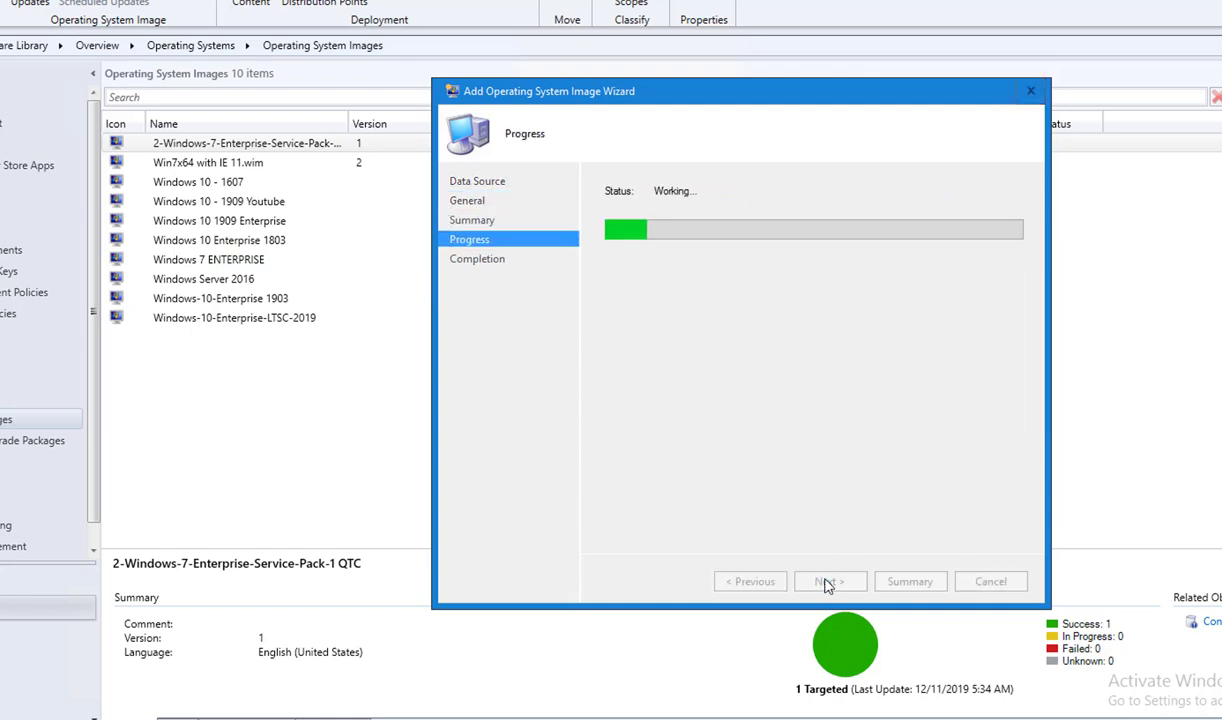
{"action": "left_click", "coordinate": [990, 581]}
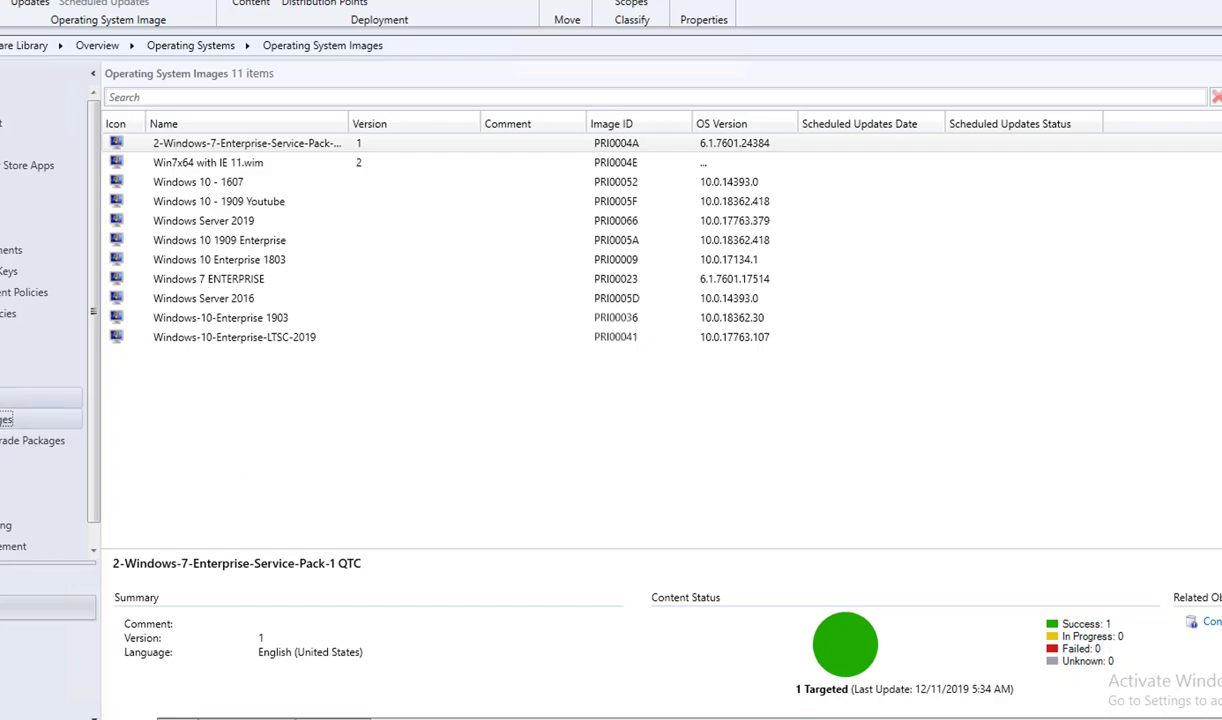
{"action": "right_click", "coordinate": [118, 452]}
{"action": "key", "text": "Escape"}
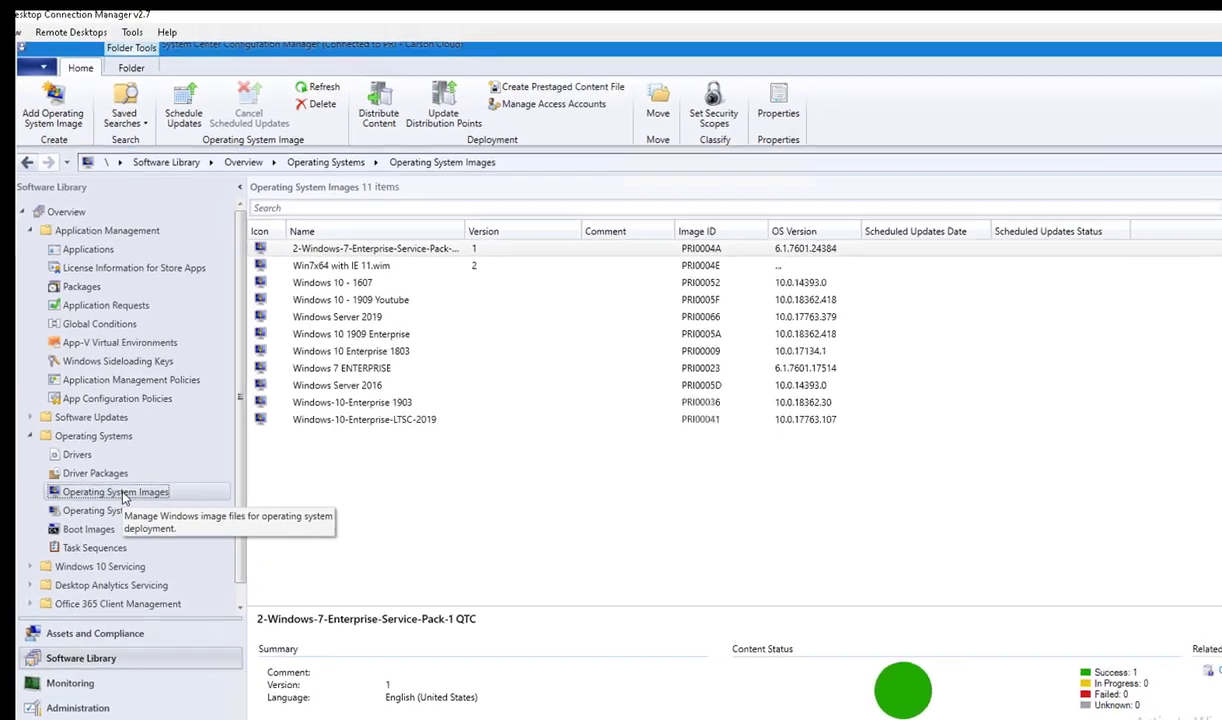
{"action": "key", "text": "F5"}
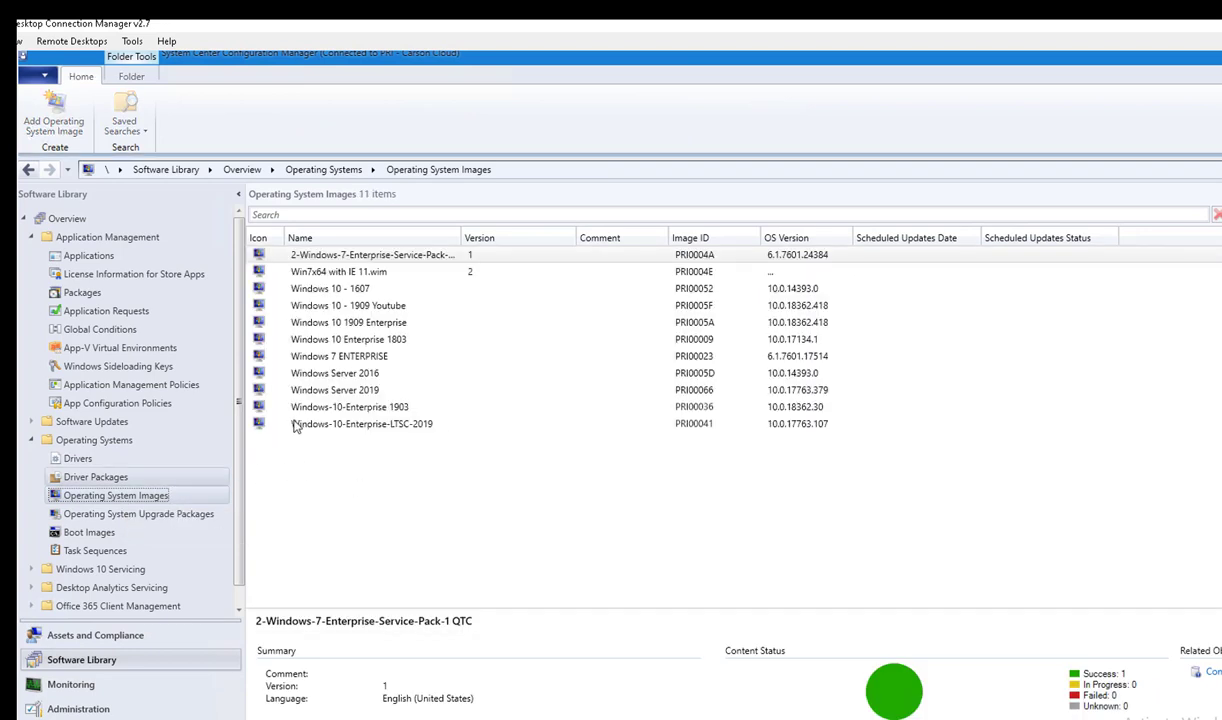
- Begin a content distribution for the Windows Server 2019 image
{"action": "left_click", "coordinate": [353, 392]}
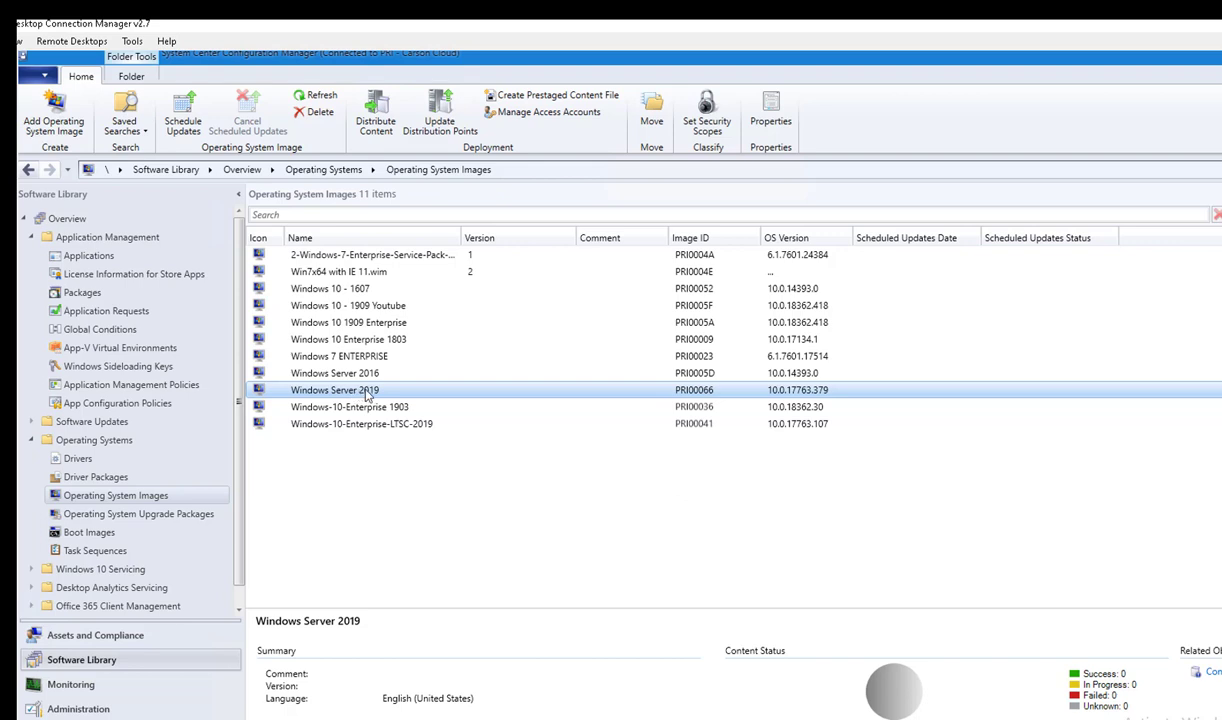
{"action": "right_click", "coordinate": [367, 393]}
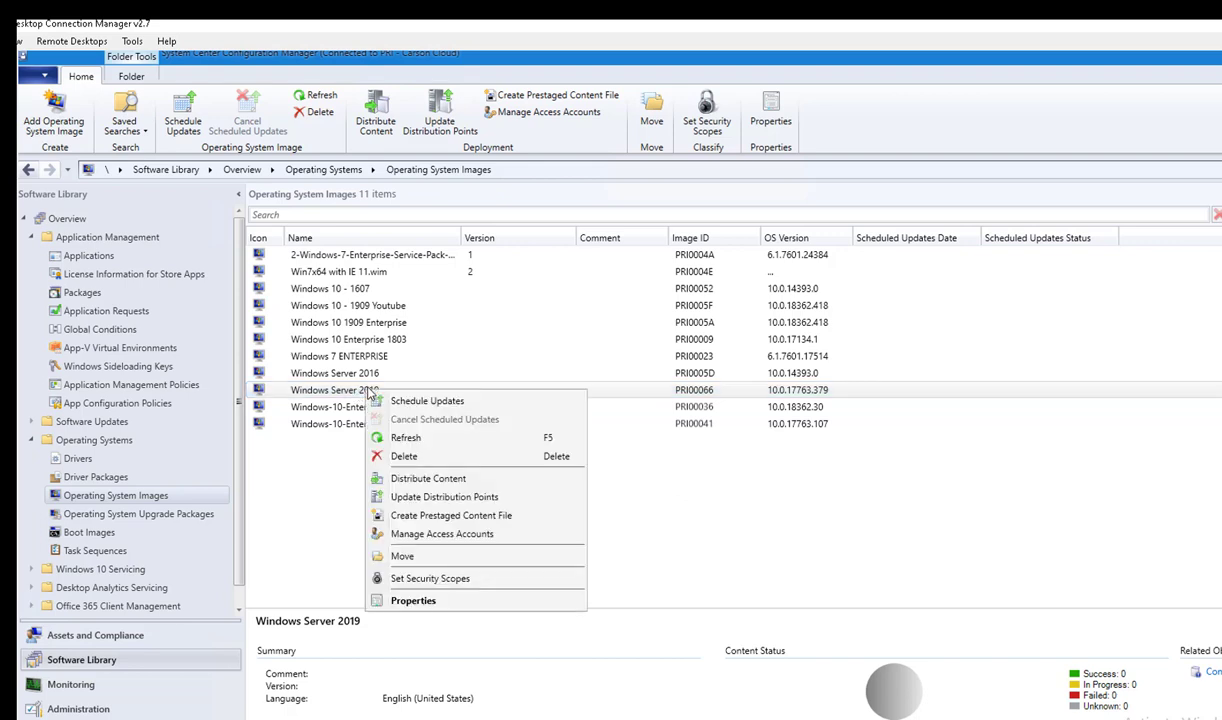
{"action": "left_click", "coordinate": [427, 480]}
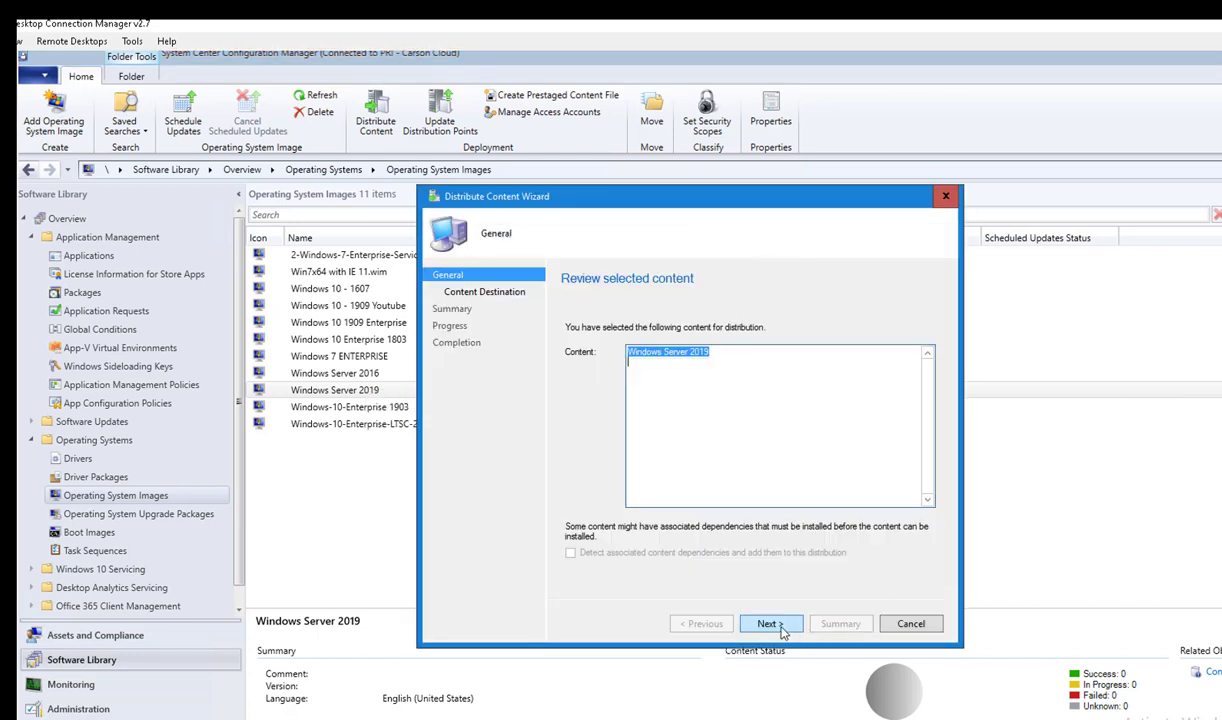
{"action": "left_click", "coordinate": [770, 627]}
- Add the CARSONSCCM distribution point as the destination and complete the distribution
{"action": "left_click", "coordinate": [882, 391]}
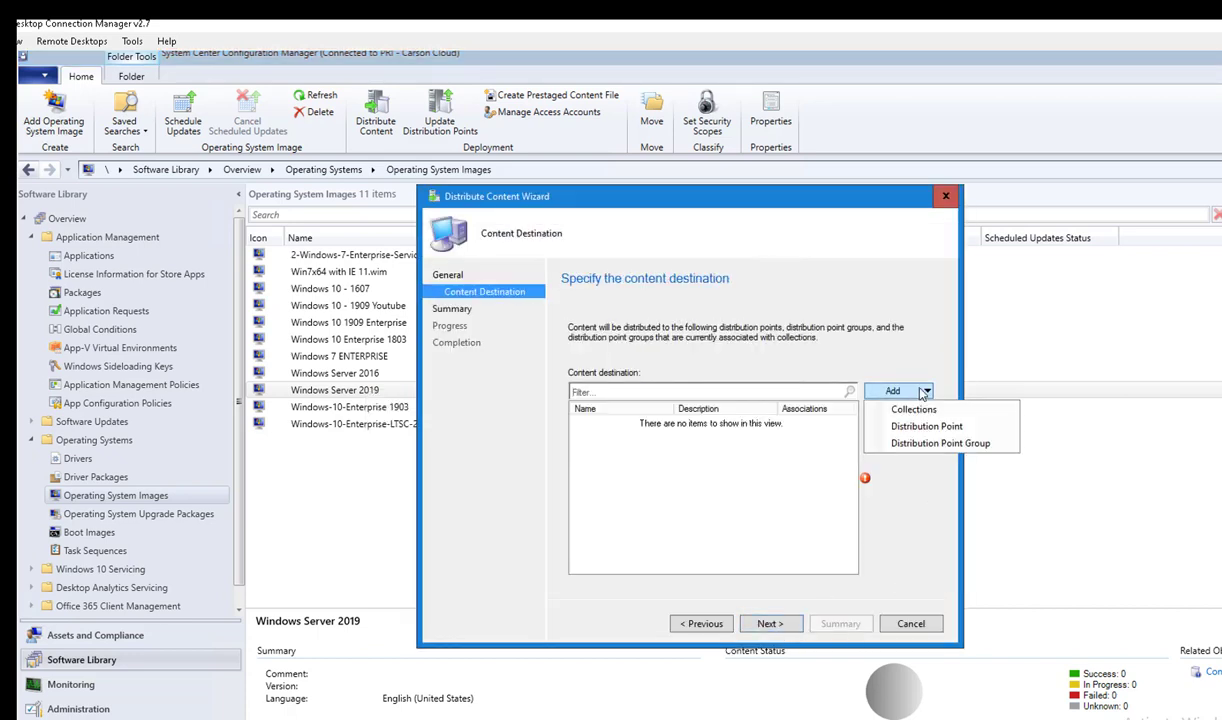
{"action": "left_click", "coordinate": [933, 428]}
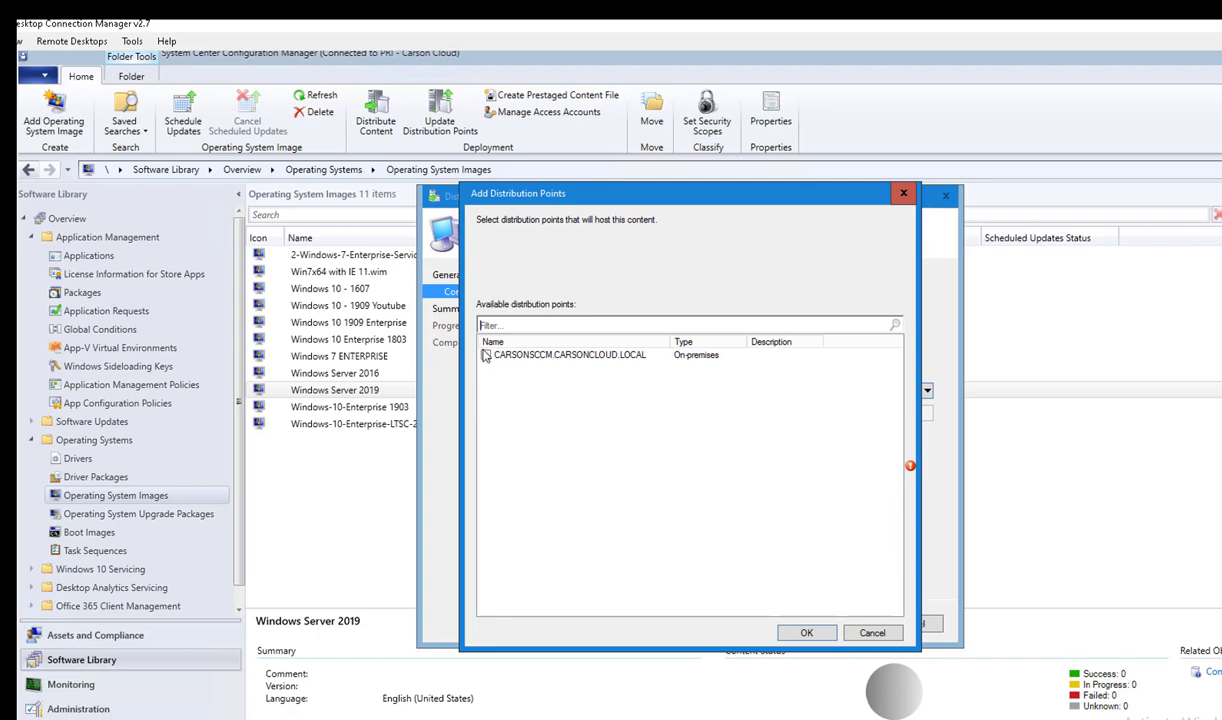
{"action": "left_click", "coordinate": [486, 355]}
{"action": "left_click", "coordinate": [808, 634]}
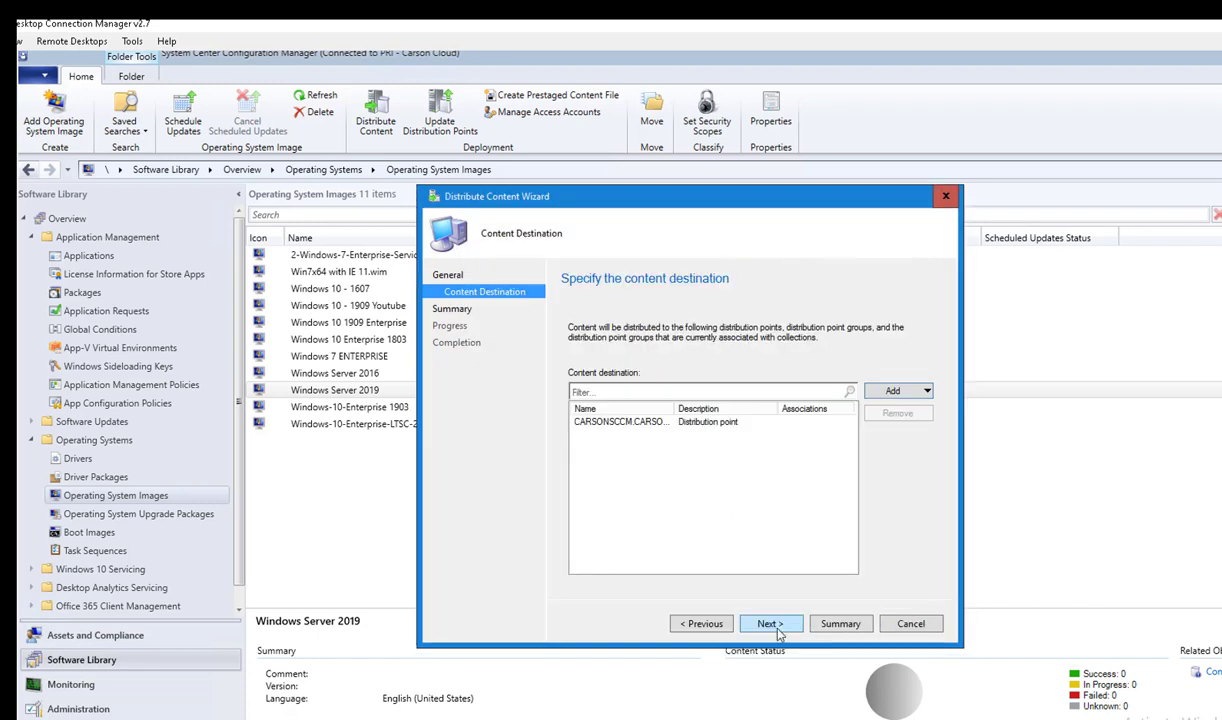
{"action": "left_click", "coordinate": [777, 631]}
{"action": "left_click", "coordinate": [777, 631]}
{"action": "left_click", "coordinate": [906, 624]}
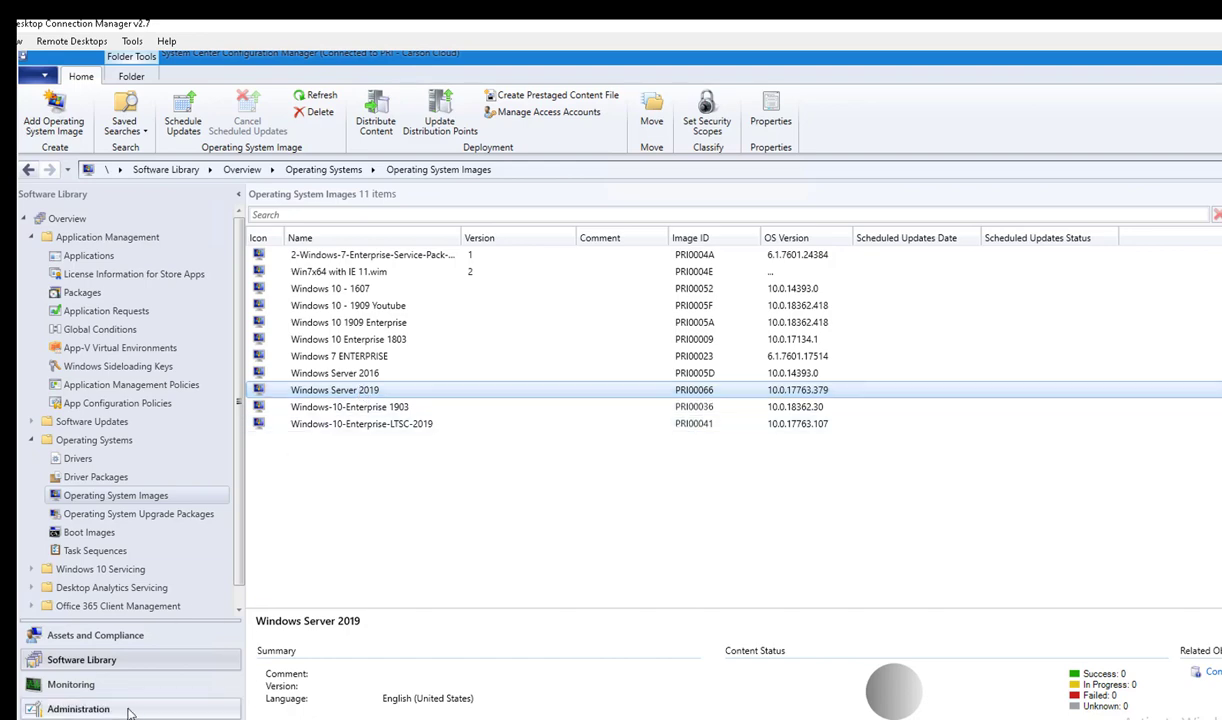
- Copy the Deploy Windows 10 1903 task sequence and acknowledge the confirmation
{"action": "left_click", "coordinate": [100, 549]}
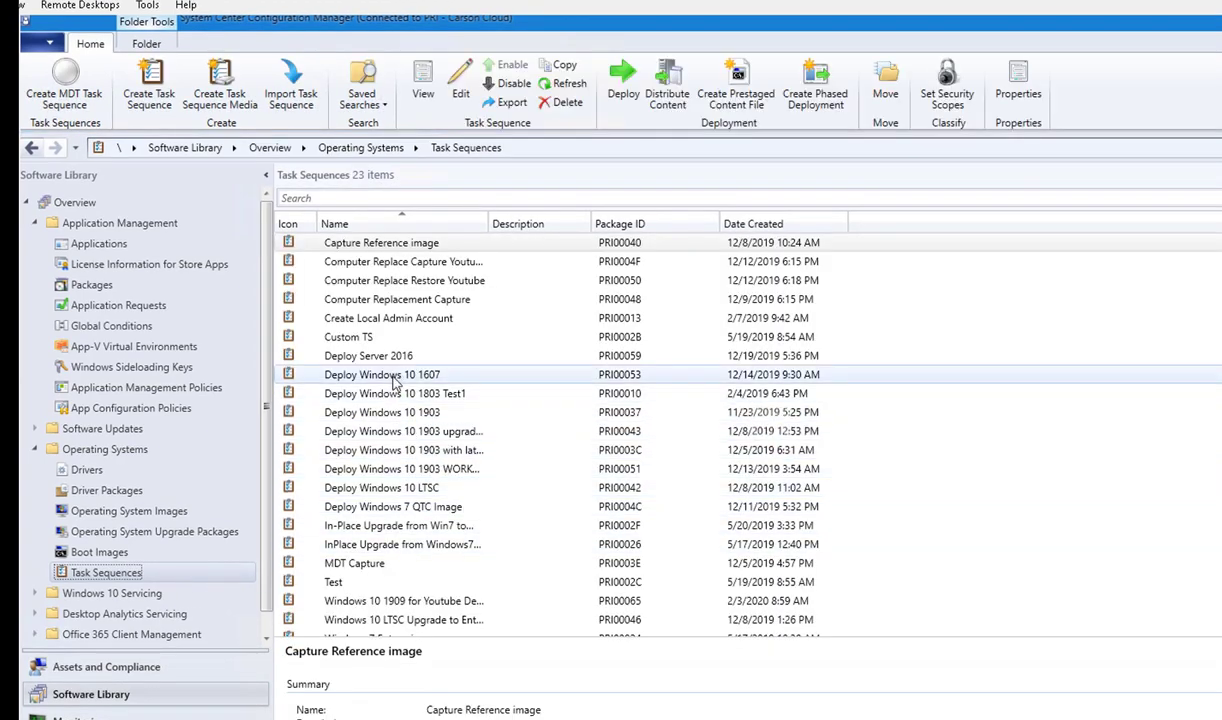
{"action": "left_click", "coordinate": [400, 416]}
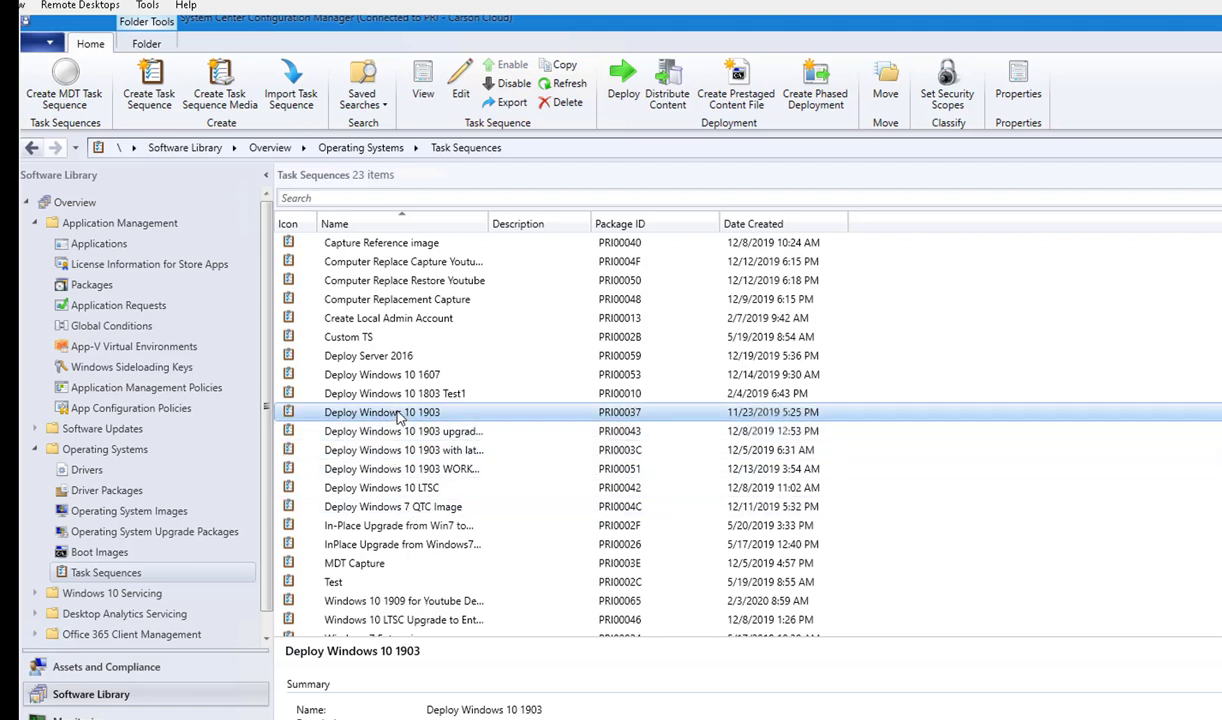
{"action": "right_click", "coordinate": [400, 415]}
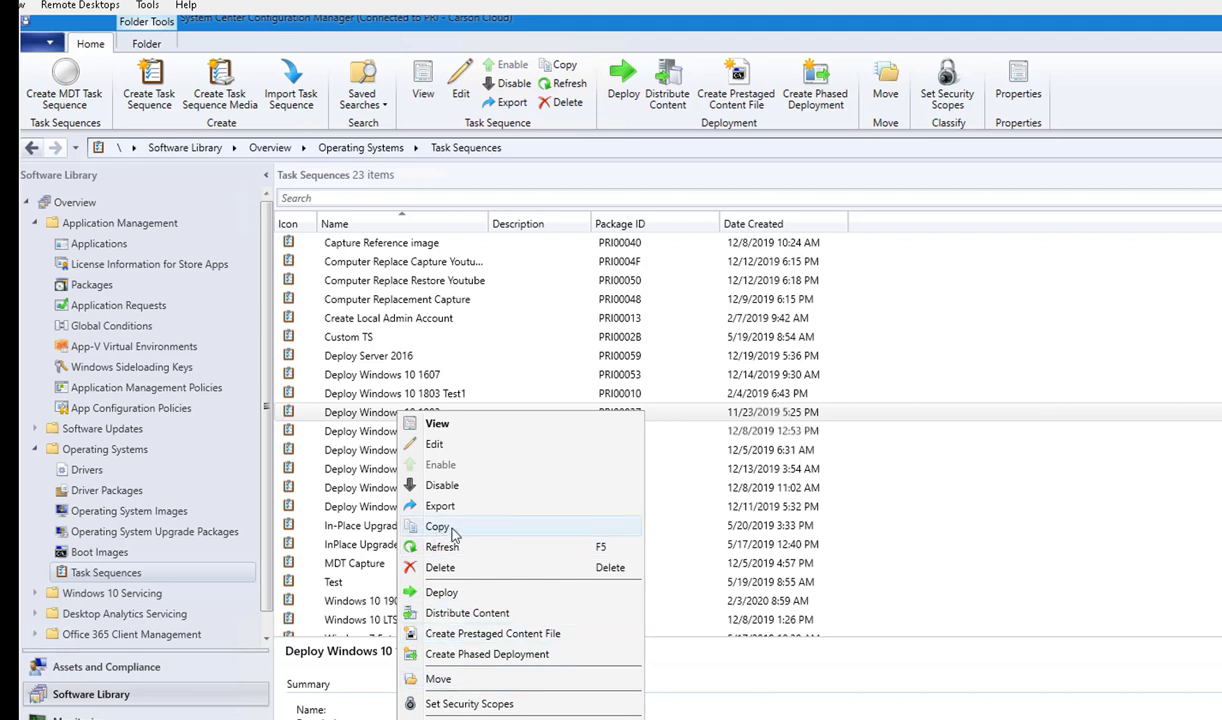
{"action": "left_click", "coordinate": [437, 526]}
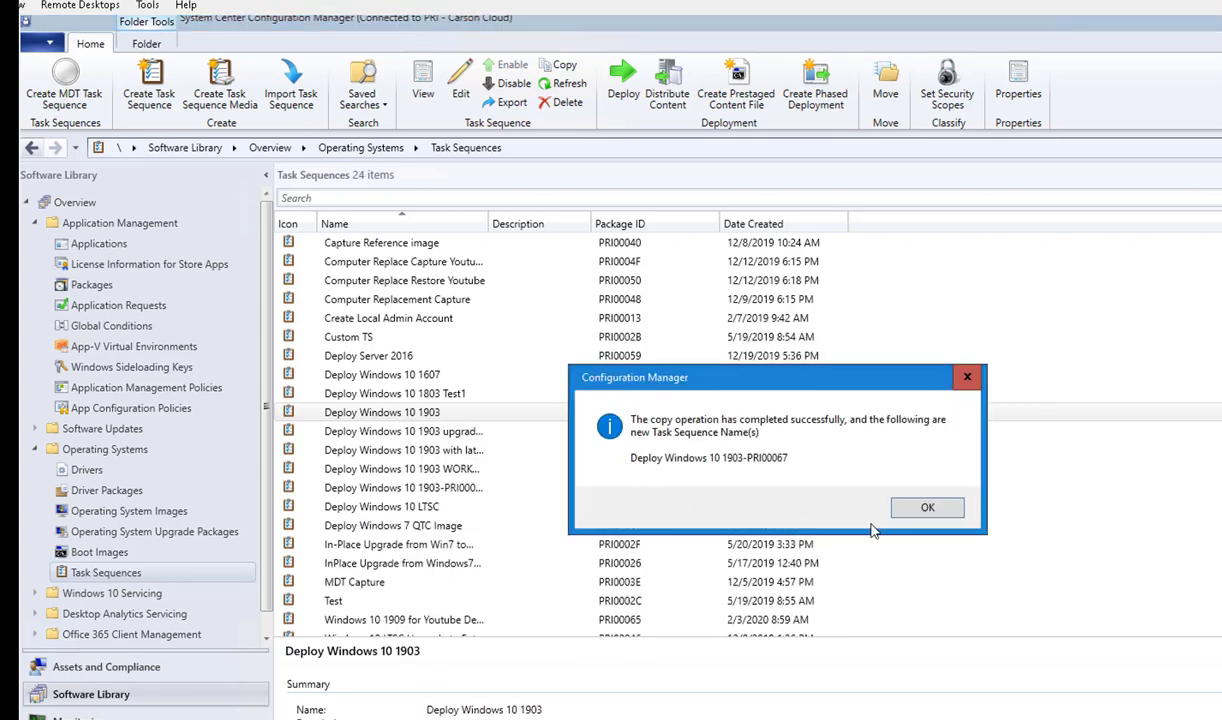
{"action": "left_click", "coordinate": [870, 496]}
- Widen the Name column and refresh the Task Sequences list to show the copy
{"action": "scroll", "coordinate": [790, 553], "scroll_direction": "down", "scroll_amount": 1}
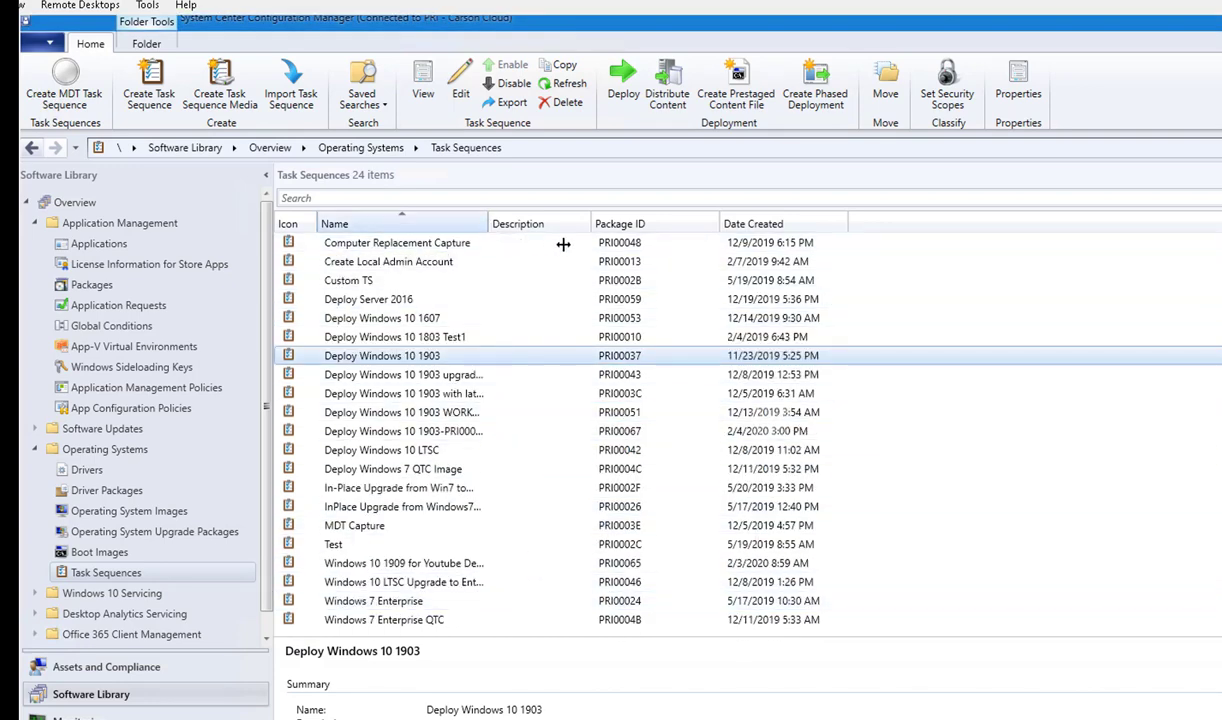
{"action": "left_click_drag", "start_coordinate": [487, 224], "coordinate": [602, 250]}
{"action": "left_click", "coordinate": [465, 376]}
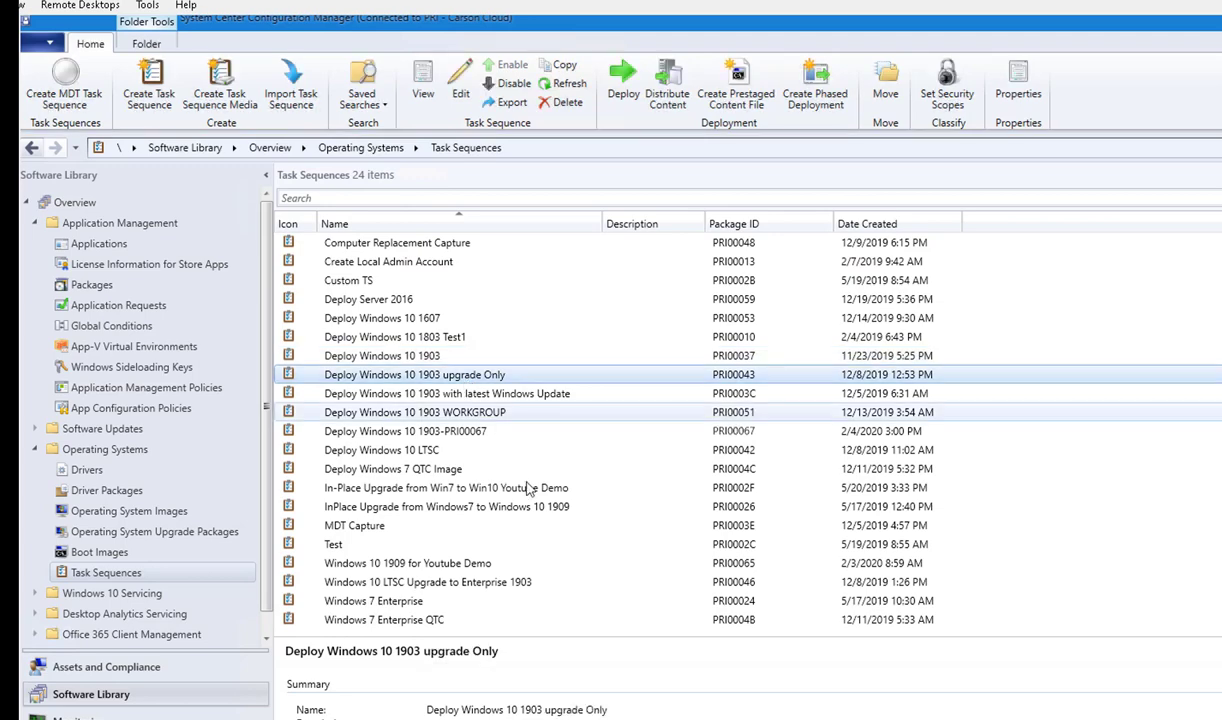
{"action": "left_click", "coordinate": [150, 570]}
{"action": "left_click", "coordinate": [562, 84]}
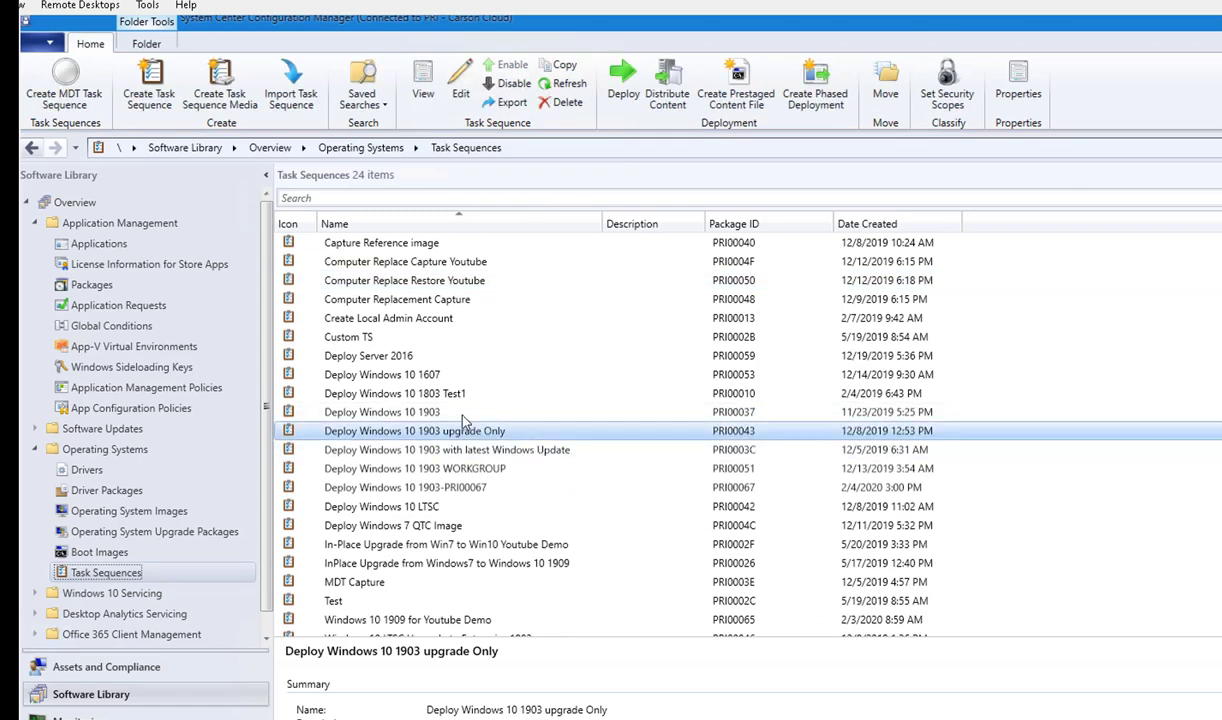
{"action": "scroll", "coordinate": [558, 516], "scroll_direction": "down", "scroll_amount": 1}
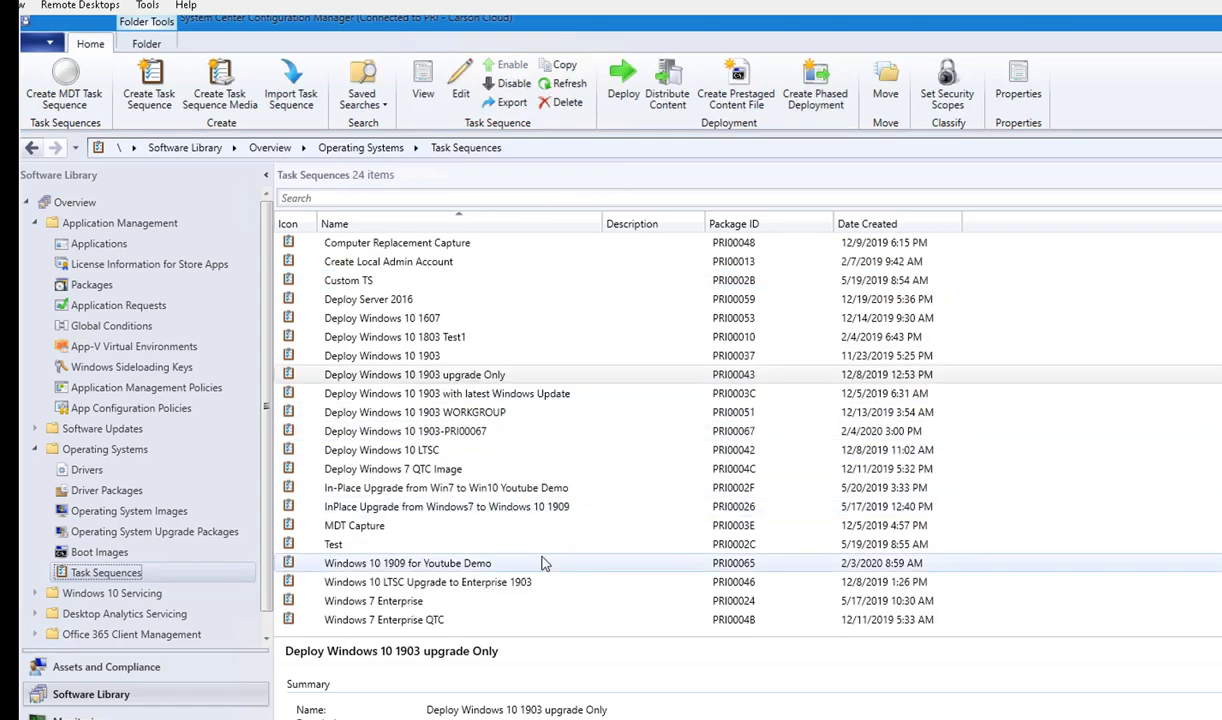
- Rename Deploy Windows 10 1903-PRI00067 to 'Windows Server 2019' in its Properties
{"action": "left_click", "coordinate": [477, 432]}
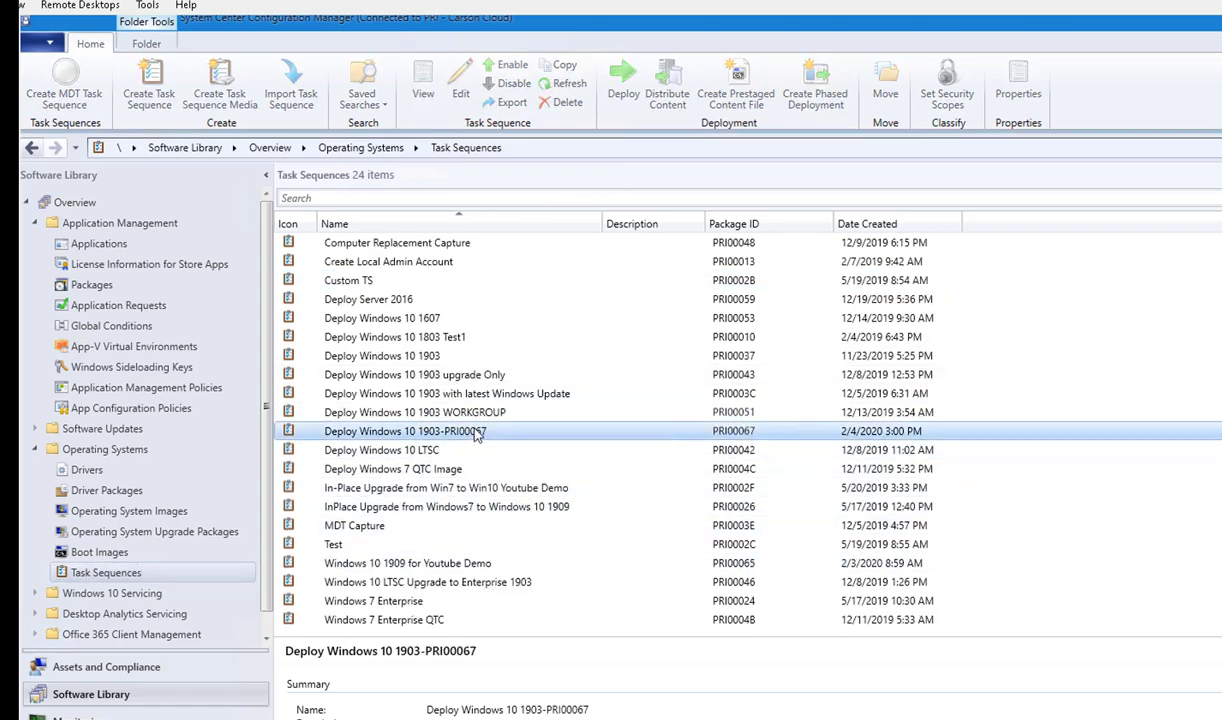
{"action": "right_click", "coordinate": [477, 432]}
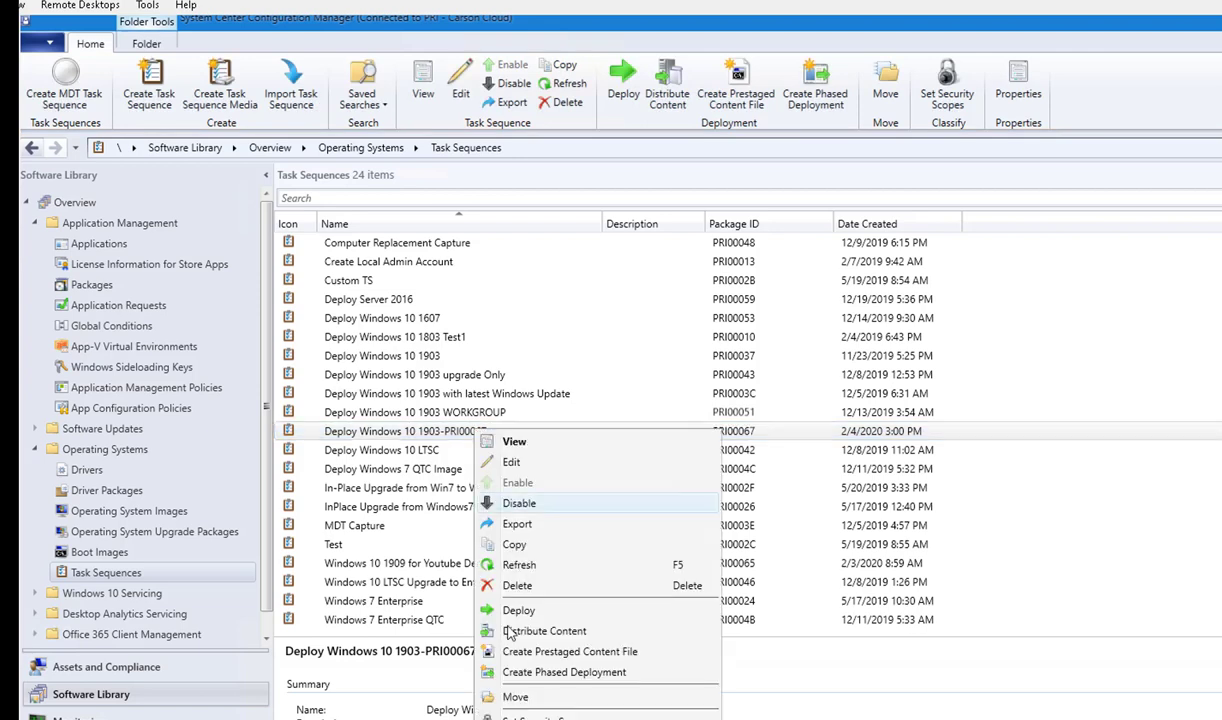
{"action": "left_click", "coordinate": [530, 717]}
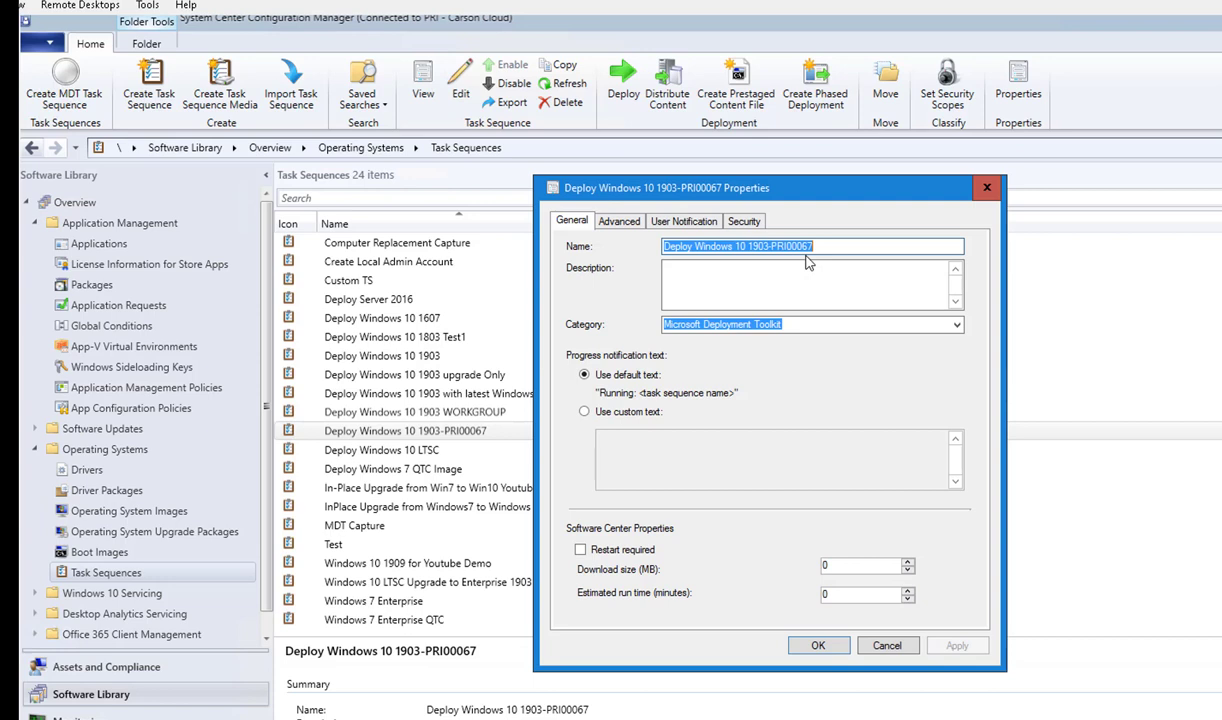
{"action": "type", "text": "Windows Server 2019"}
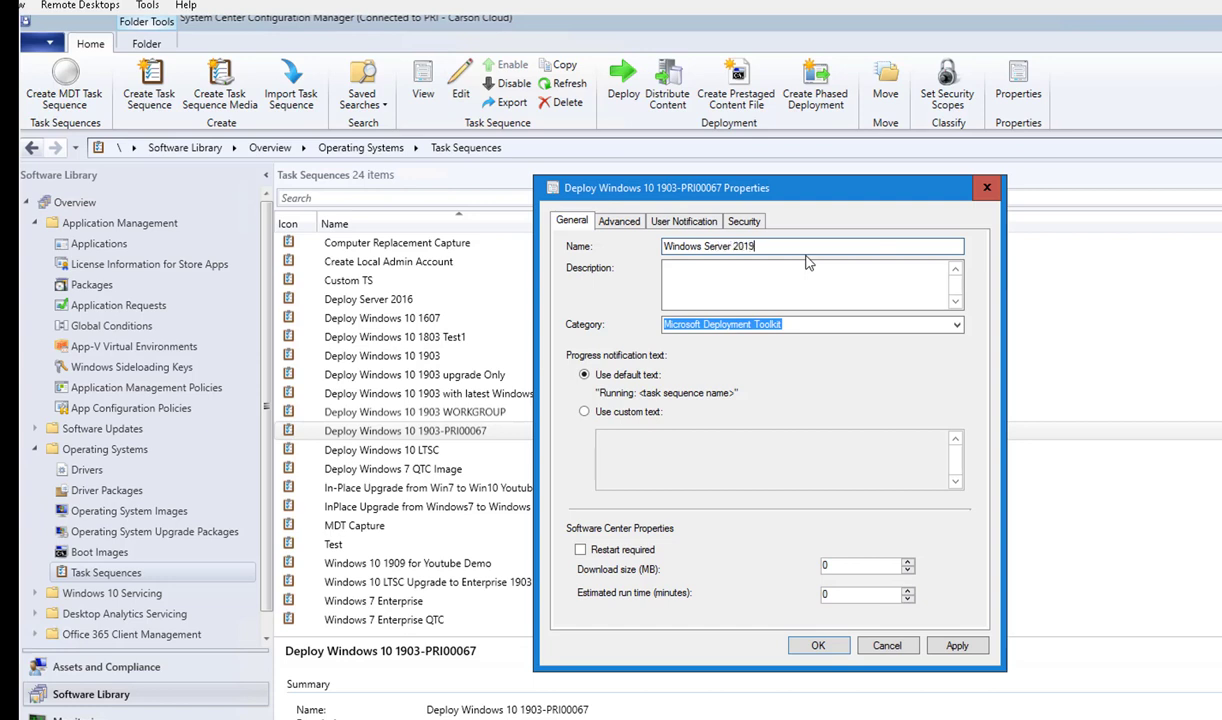
{"action": "left_click", "coordinate": [812, 645]}
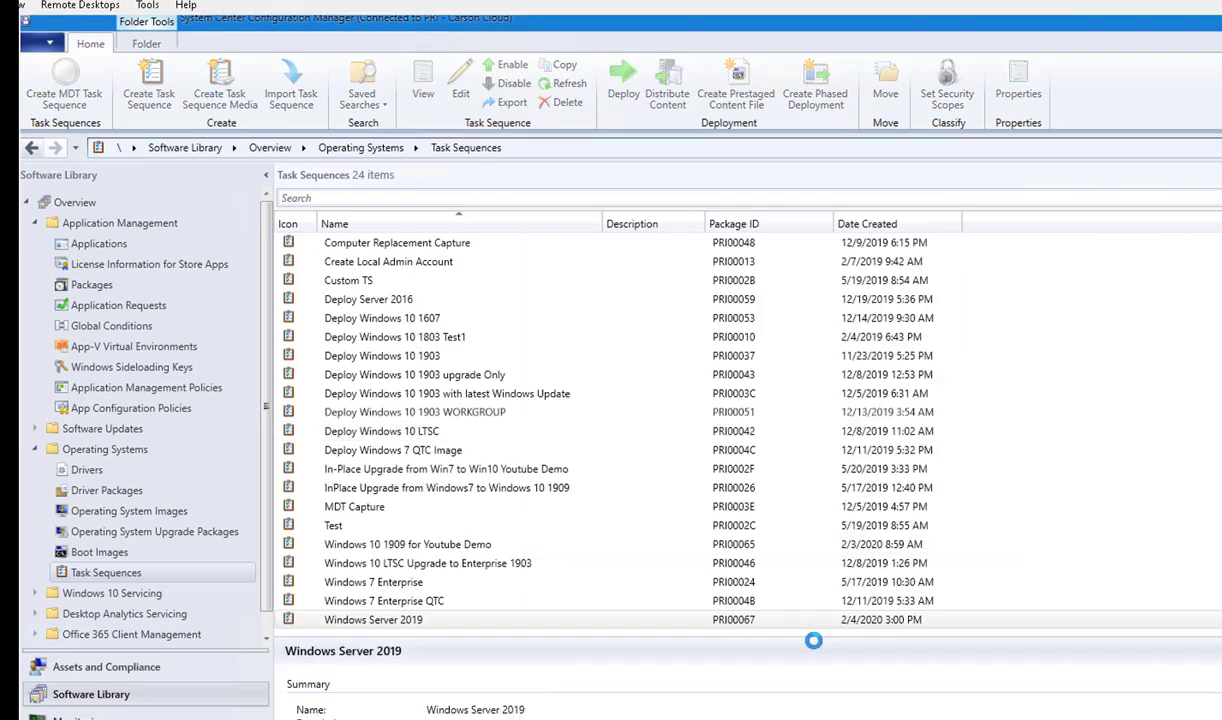
- Open the Windows Server 2019 task sequence editor at the Format and Partition Disk (UEFI) step
{"action": "right_click", "coordinate": [430, 622]}
{"action": "left_click", "coordinate": [503, 330]}
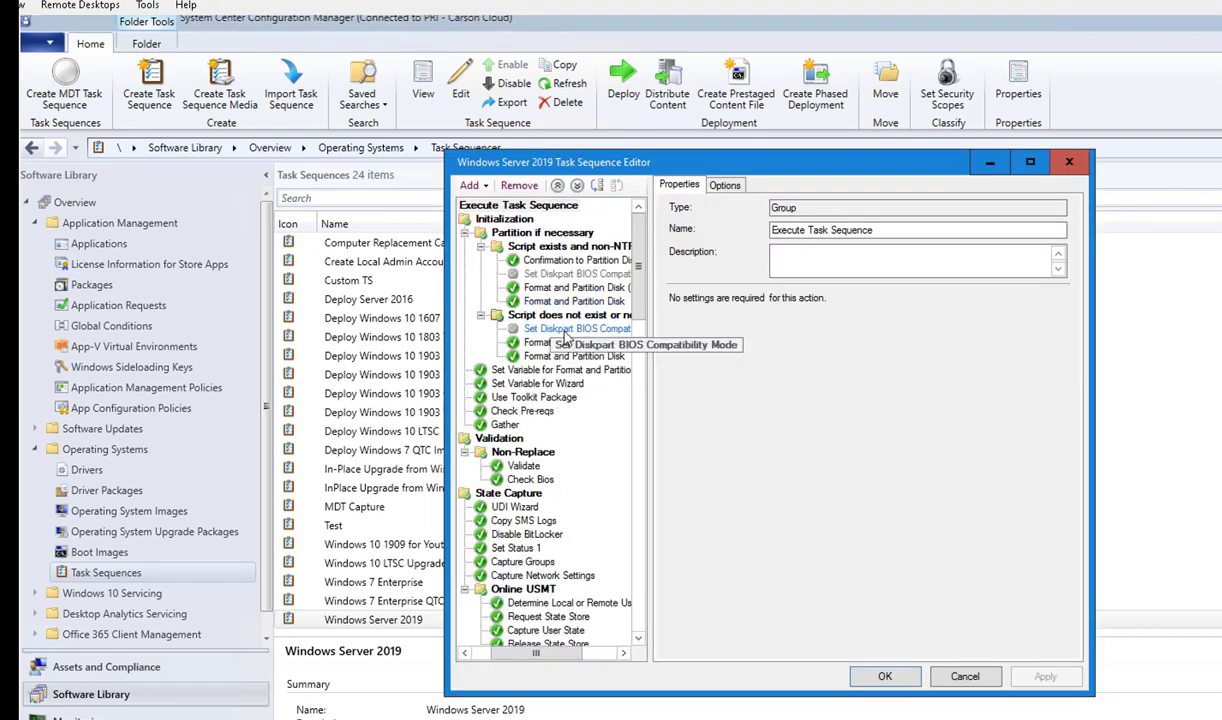
{"action": "mouse_move", "coordinate": [643, 275]}
{"action": "left_mouse_down"}
{"action": "mouse_move", "coordinate": [638, 355]}
{"action": "mouse_move", "coordinate": [639, 281]}
{"action": "left_mouse_up"}
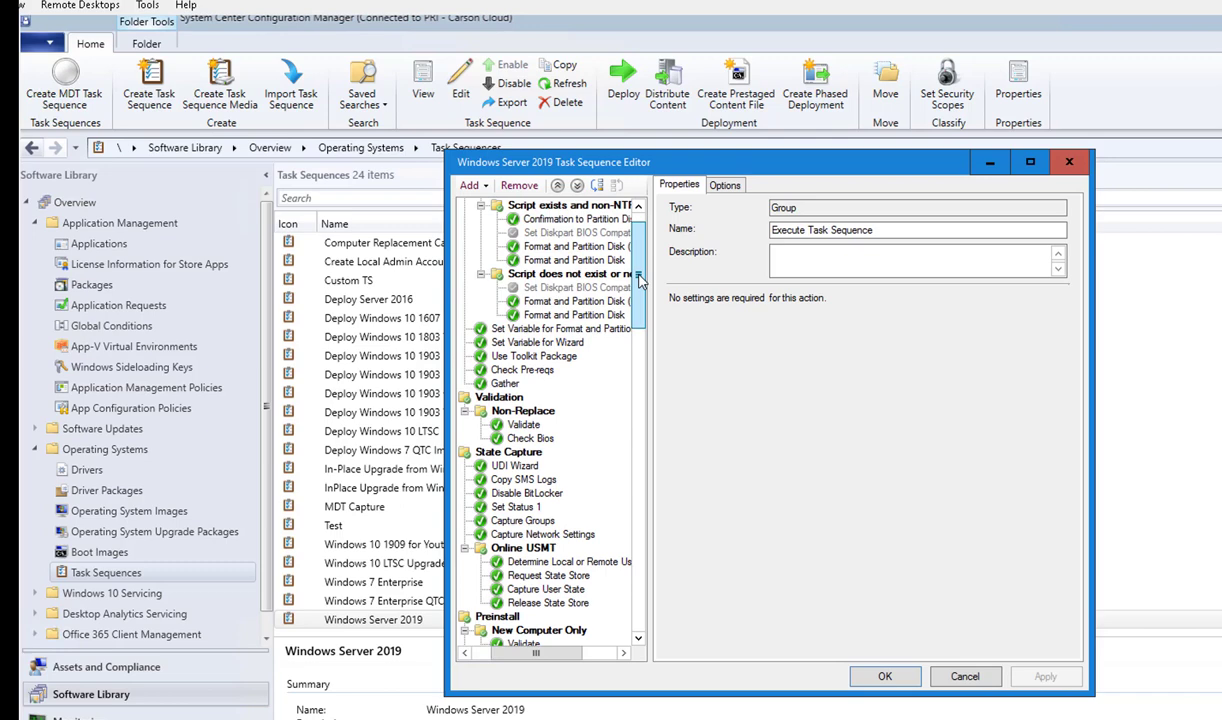
{"action": "left_click", "coordinate": [594, 248]}
{"action": "left_click_drag", "start_coordinate": [639, 231], "coordinate": [639, 258]}
- Review the other Format and Partition Disk steps in the task sequence editor
{"action": "scroll", "coordinate": [614, 257], "scroll_direction": "up", "scroll_amount": 1}
{"action": "scroll", "coordinate": [614, 257], "scroll_direction": "up", "scroll_amount": 1}
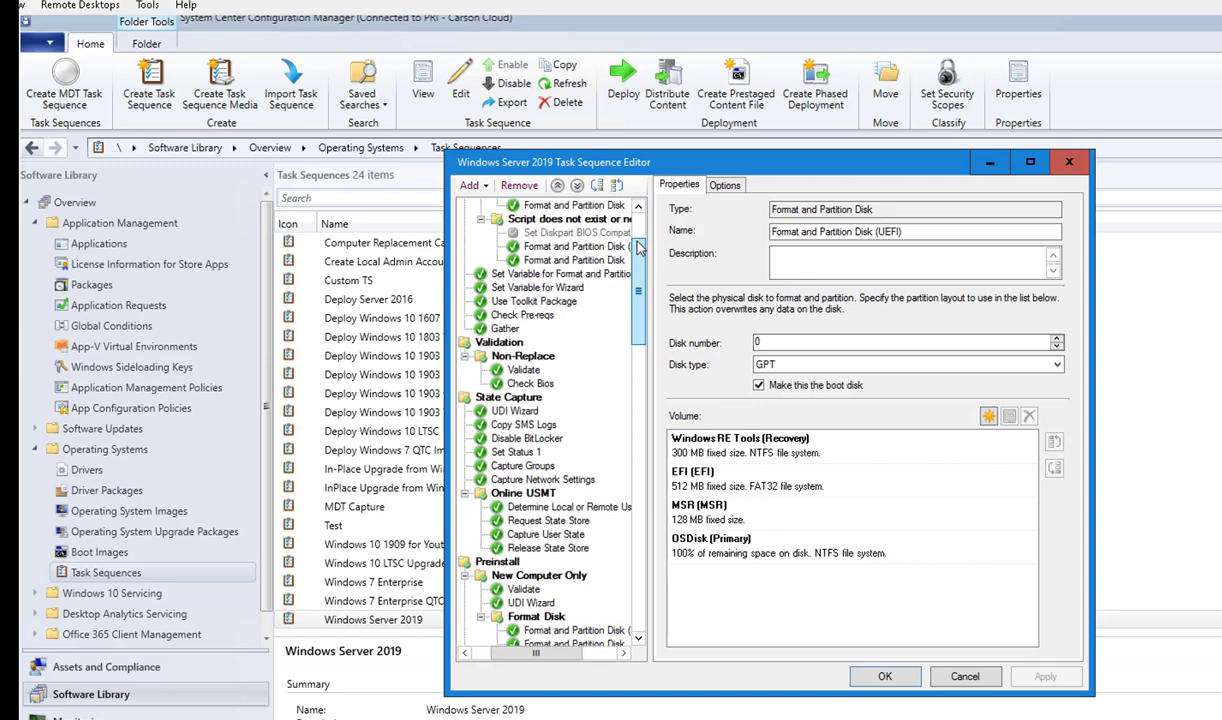
{"action": "scroll", "coordinate": [614, 257], "scroll_direction": "up", "scroll_amount": 1}
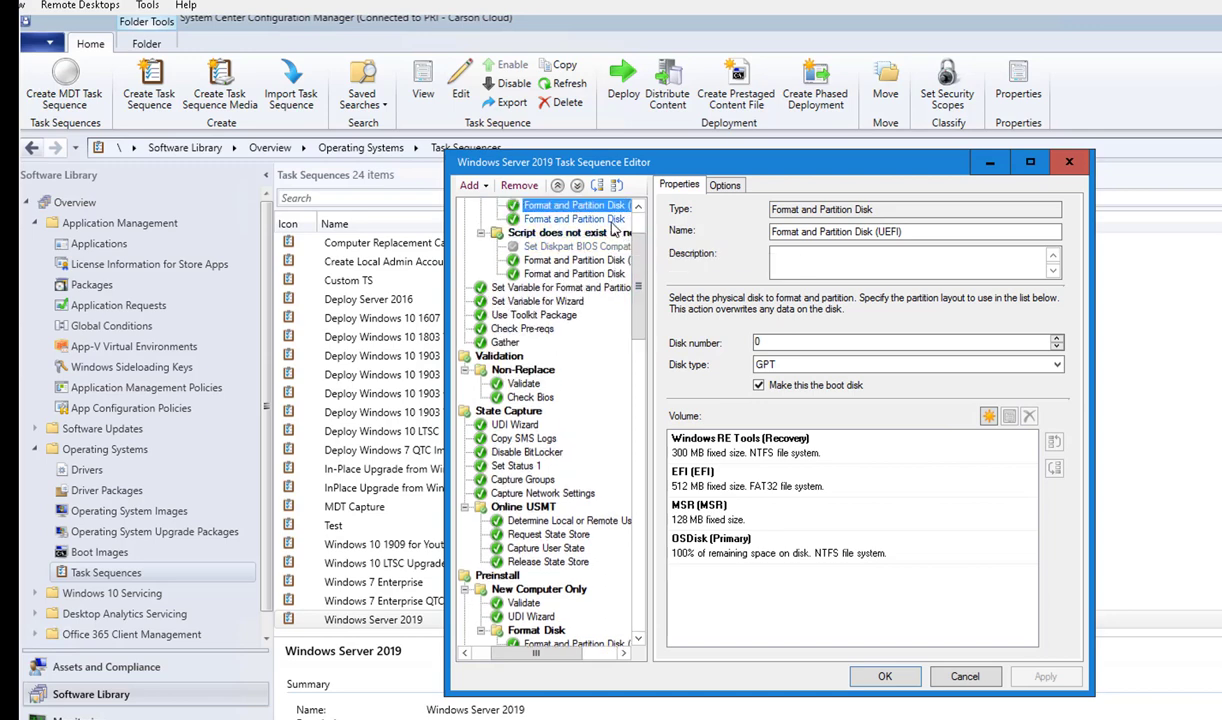
{"action": "left_click", "coordinate": [608, 220]}
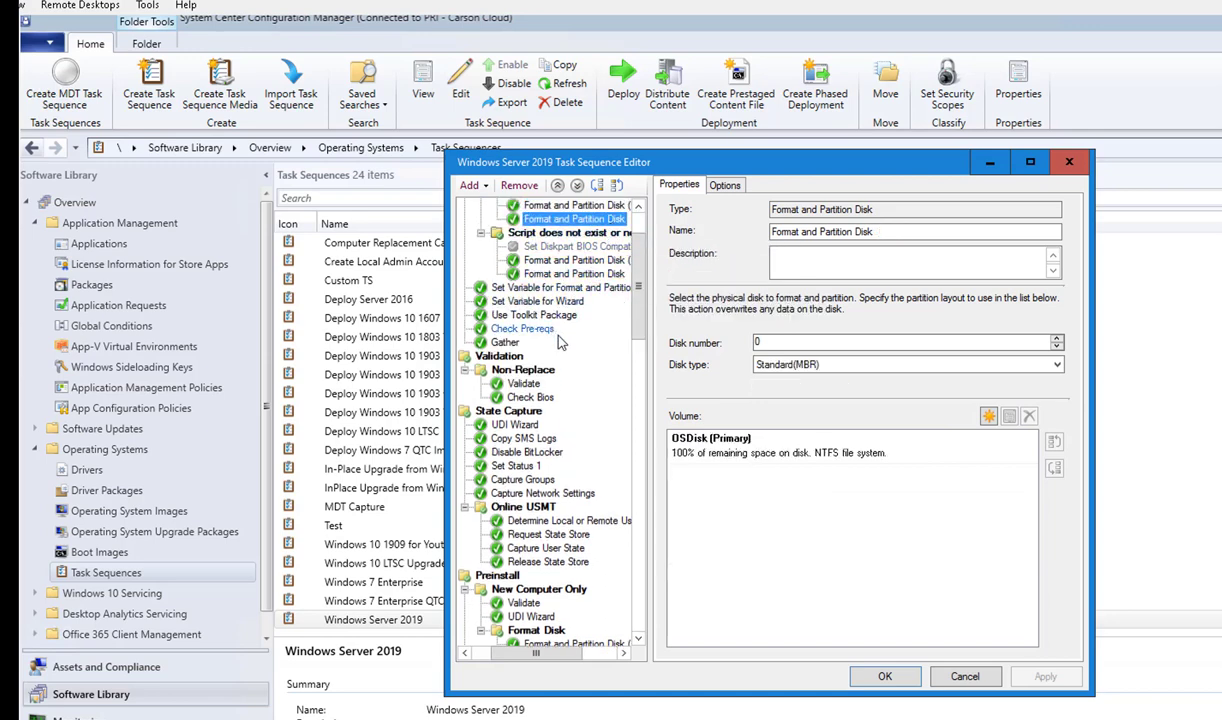
{"action": "scroll", "coordinate": [642, 265], "scroll_direction": "up", "scroll_amount": 2}
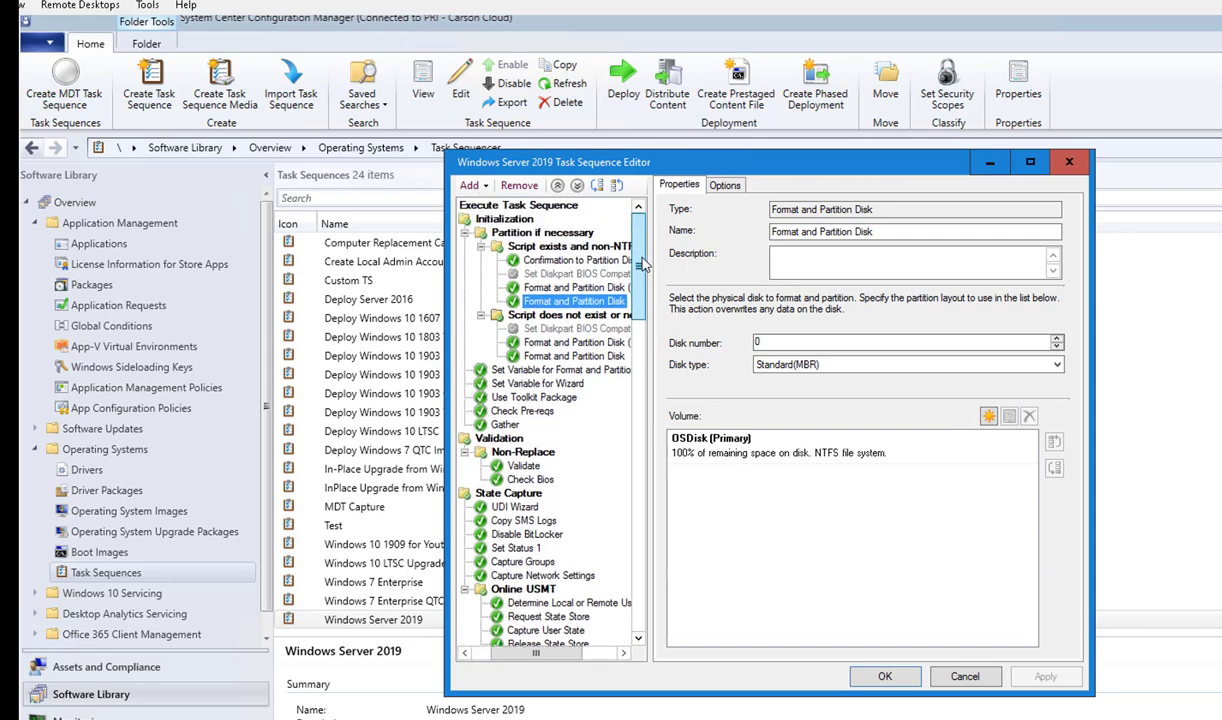
{"action": "left_click", "coordinate": [580, 342]}
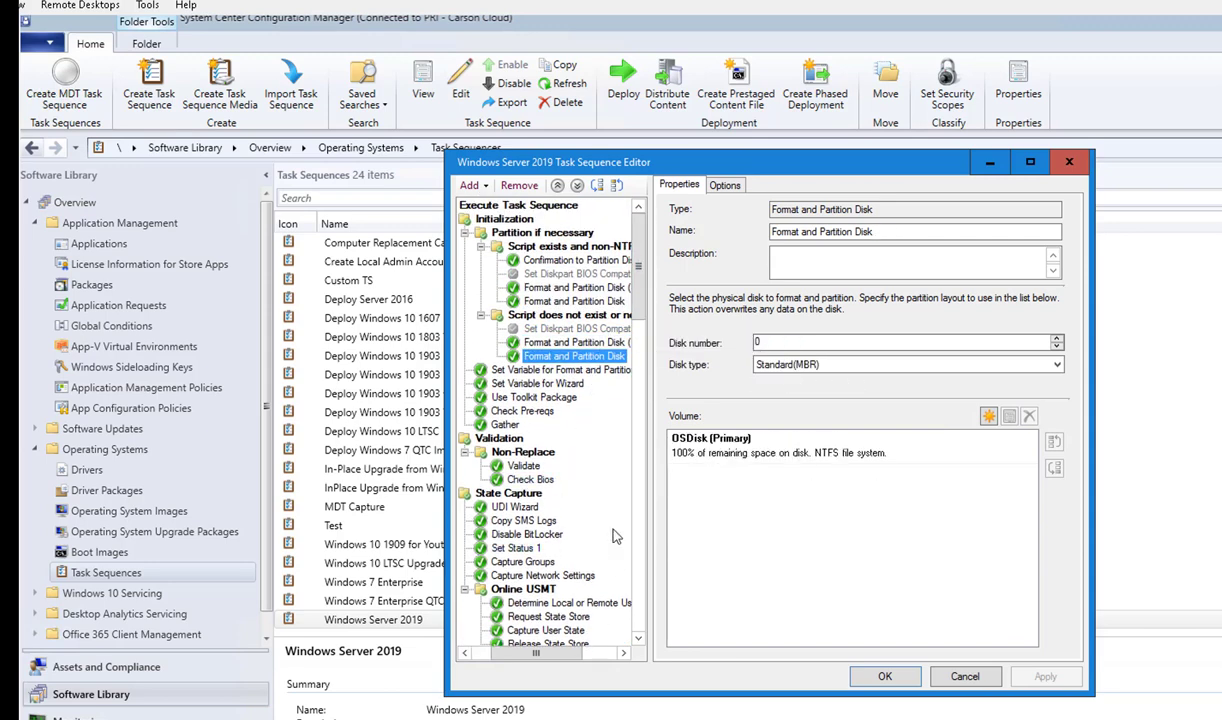
{"action": "mouse_move", "coordinate": [640, 307]}
{"action": "left_mouse_down"}
{"action": "mouse_move", "coordinate": [645, 370]}
{"action": "mouse_move", "coordinate": [655, 250]}
{"action": "left_mouse_up"}
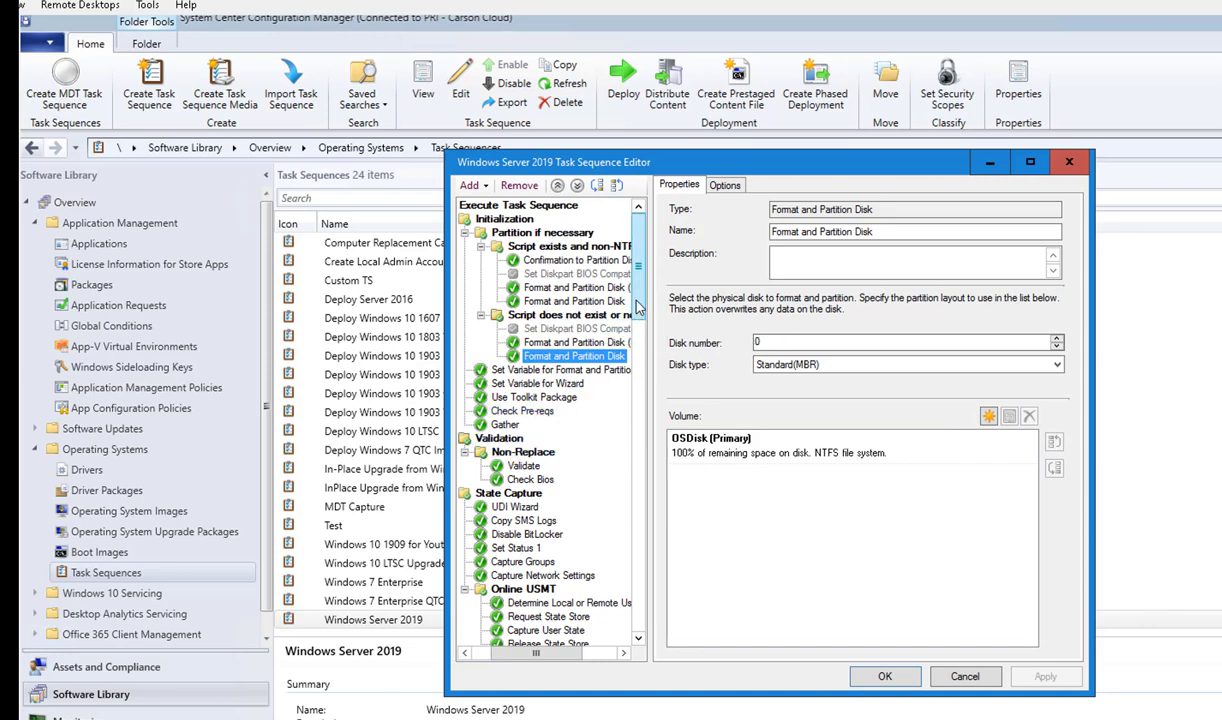
{"action": "scroll", "coordinate": [638, 312], "scroll_direction": "down", "scroll_amount": 1}
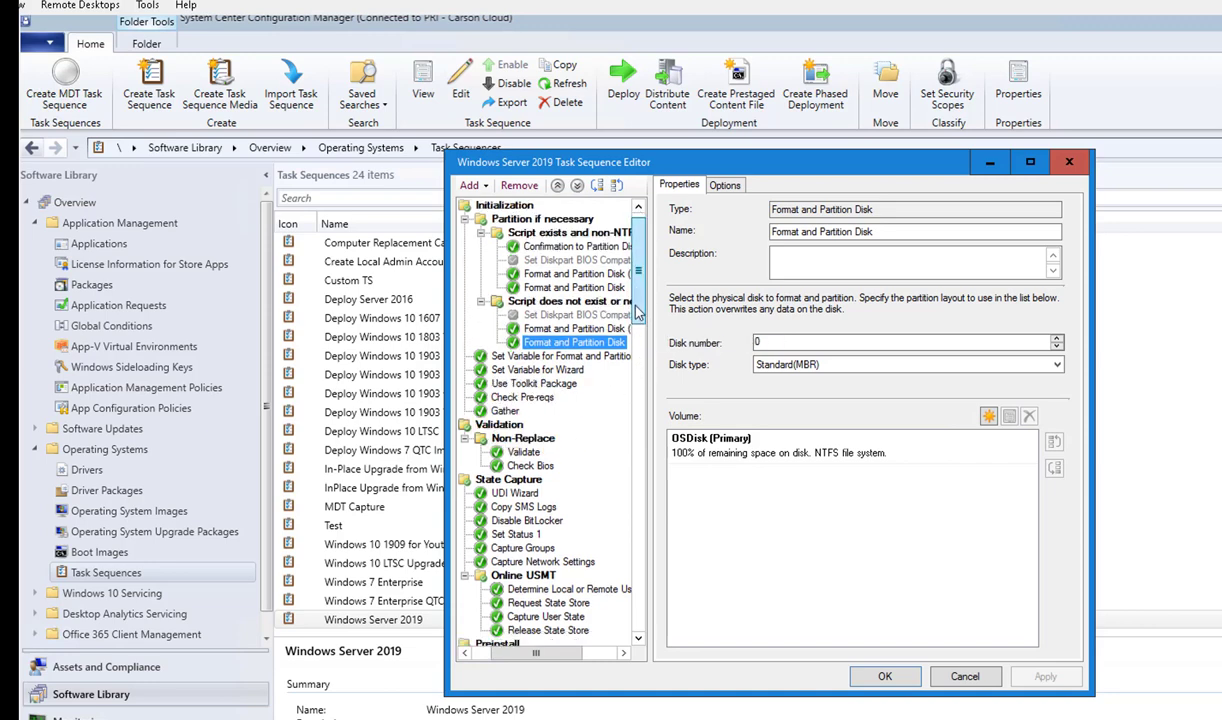
{"action": "left_click_drag", "start_coordinate": [636, 312], "coordinate": [631, 452]}
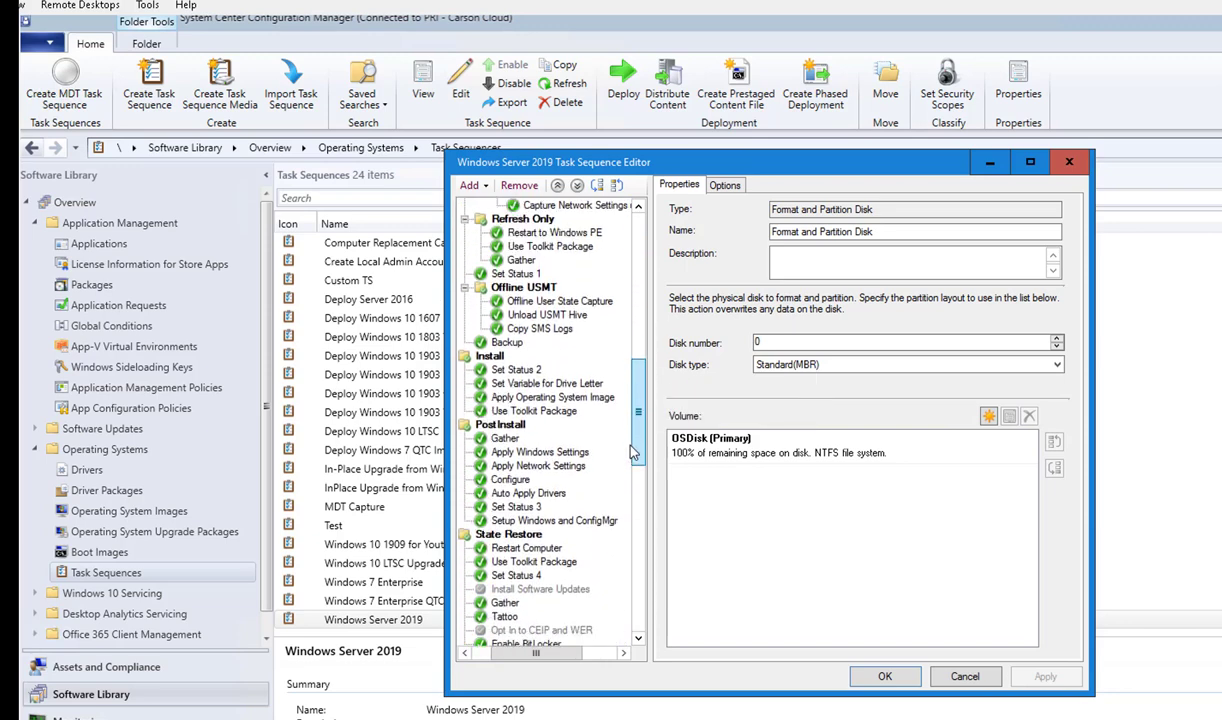
- Set Apply Operating System Image to the Windows Server 2019 package, index 2 SERVERSTANDARD, and save
{"action": "left_click", "coordinate": [546, 399]}
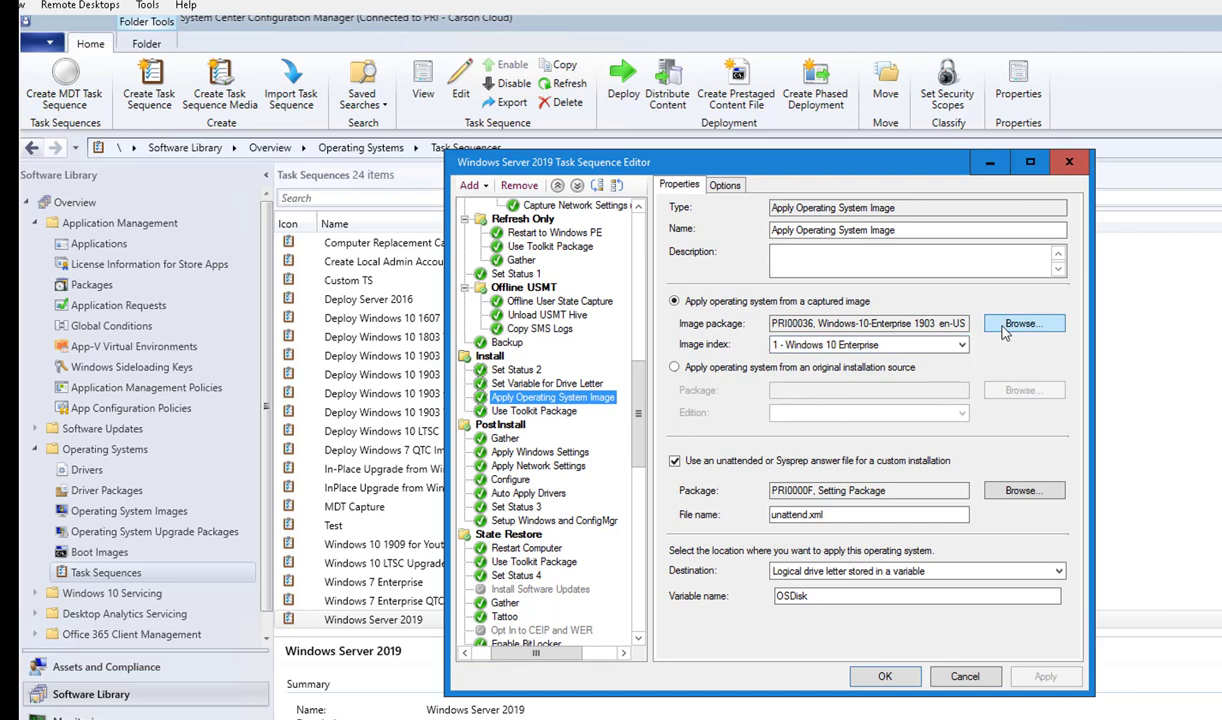
{"action": "left_click", "coordinate": [1015, 323]}
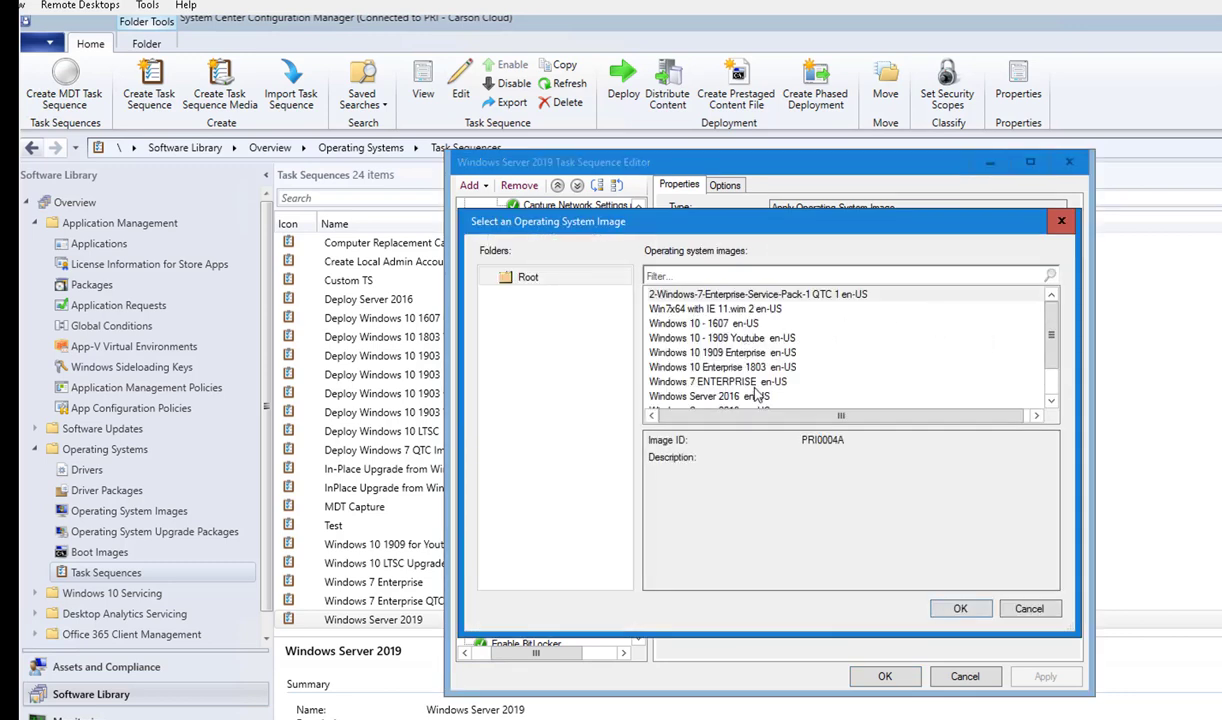
{"action": "left_click", "coordinate": [775, 382]}
{"action": "scroll", "coordinate": [800, 394], "scroll_direction": "down", "scroll_amount": 1}
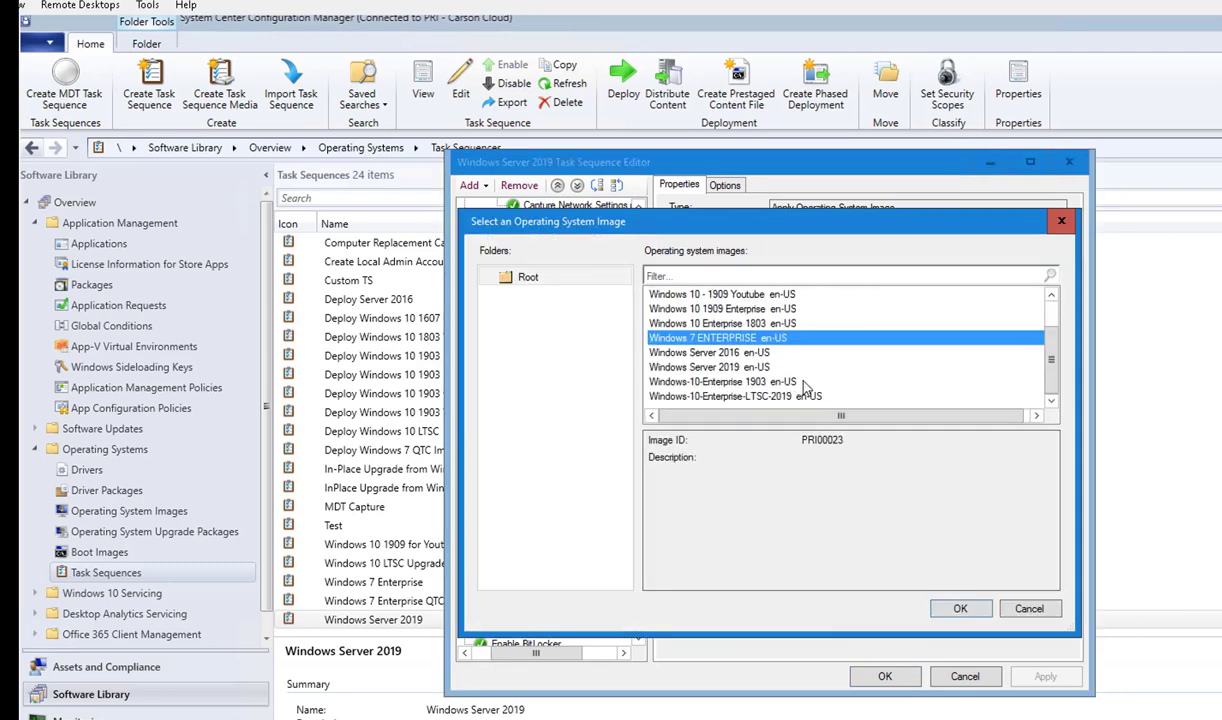
{"action": "double_click", "coordinate": [720, 367]}
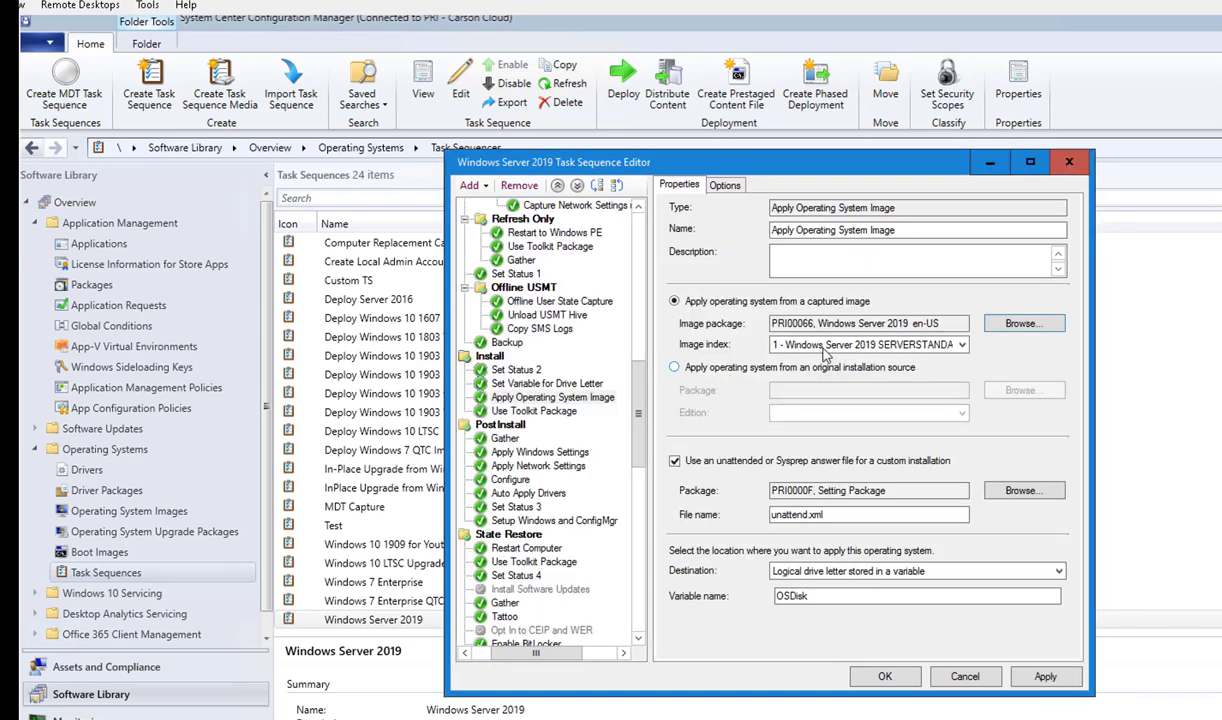
{"action": "left_click", "coordinate": [945, 345]}
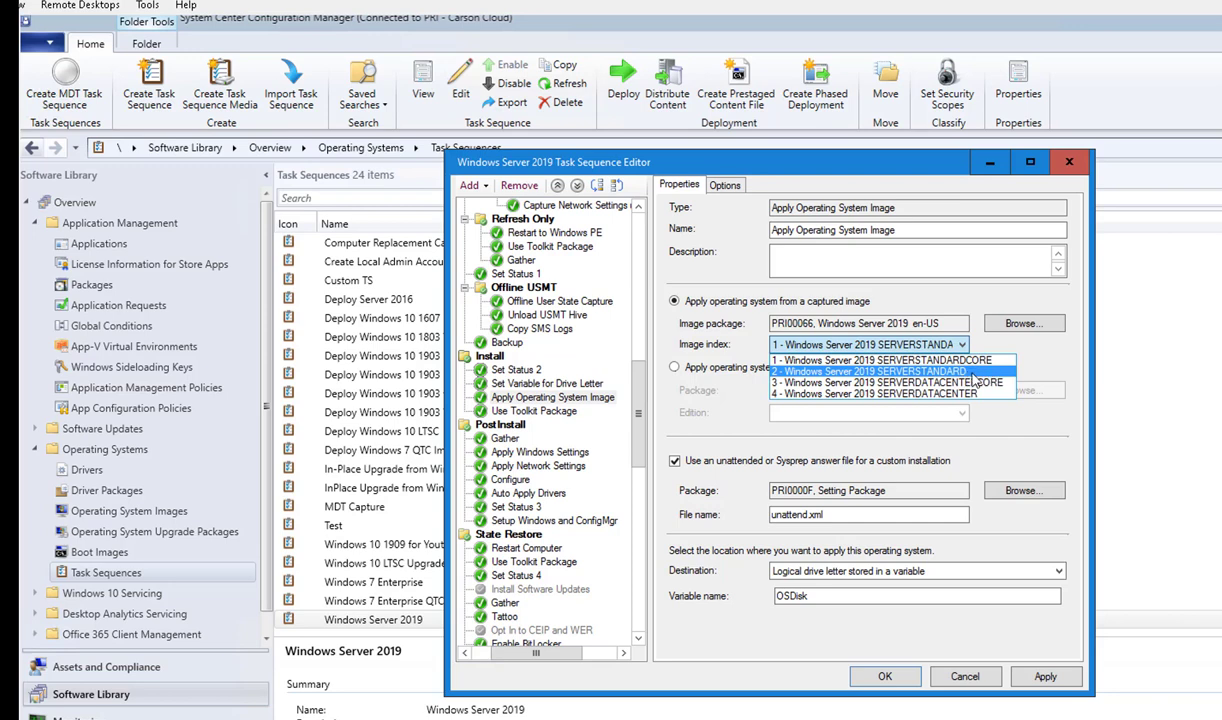
{"action": "left_click", "coordinate": [973, 373]}
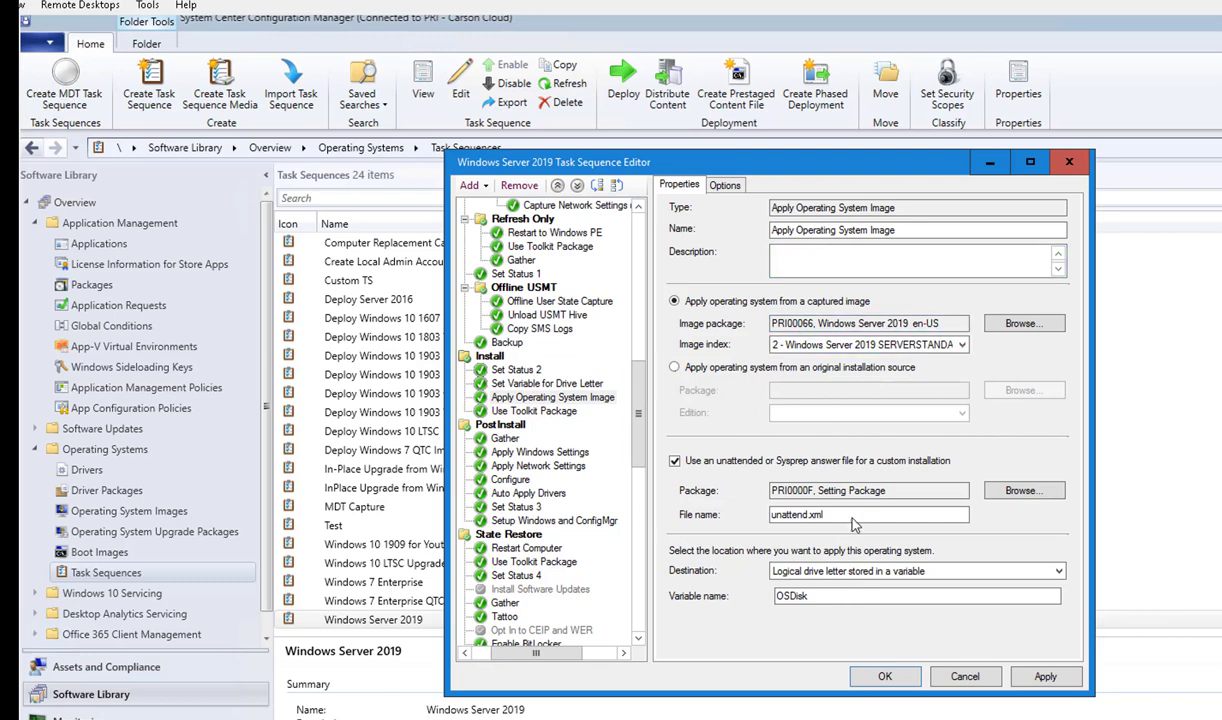
{"action": "left_click", "coordinate": [878, 677]}
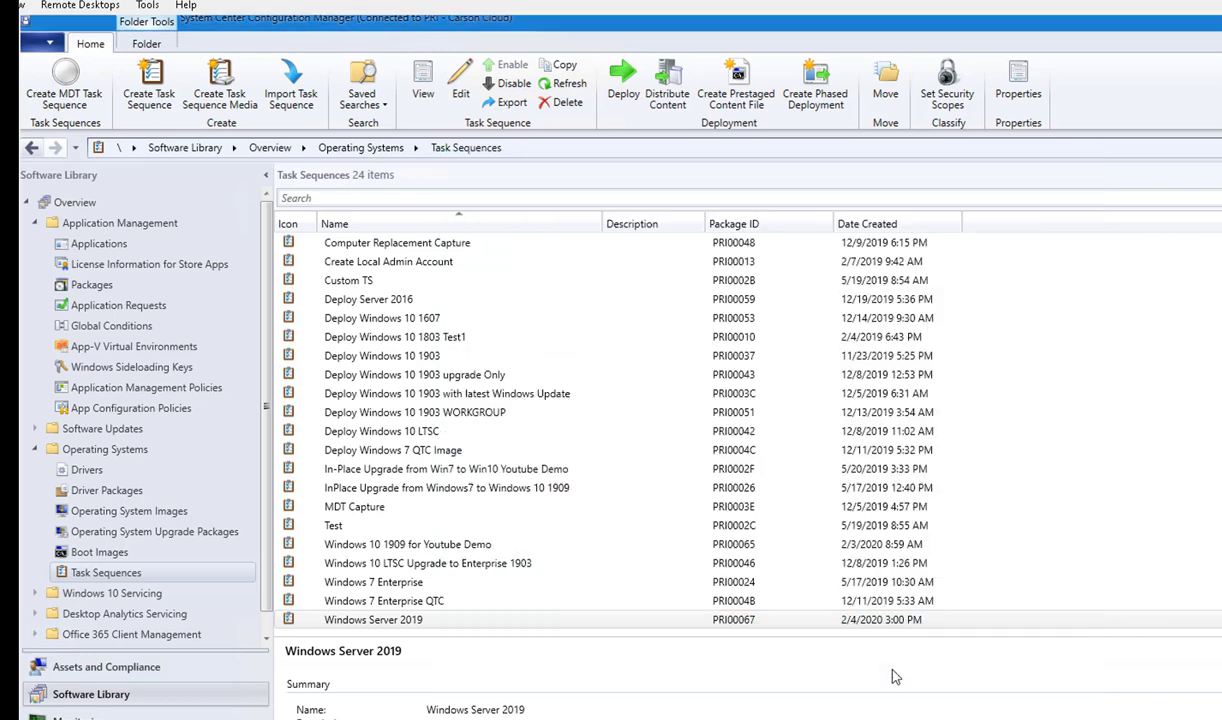
- Start deploying the Windows Server 2019 task sequence to the All Unknown Computers collection
{"action": "right_click", "coordinate": [436, 622]}
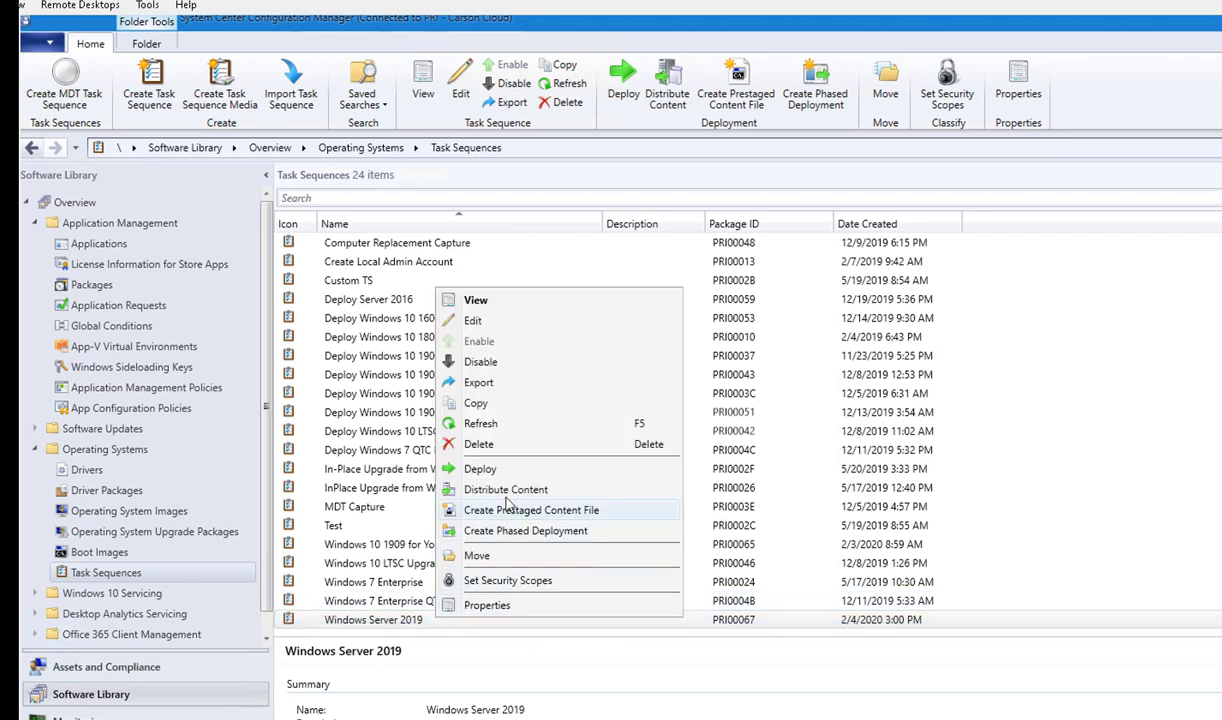
{"action": "left_click", "coordinate": [481, 470]}
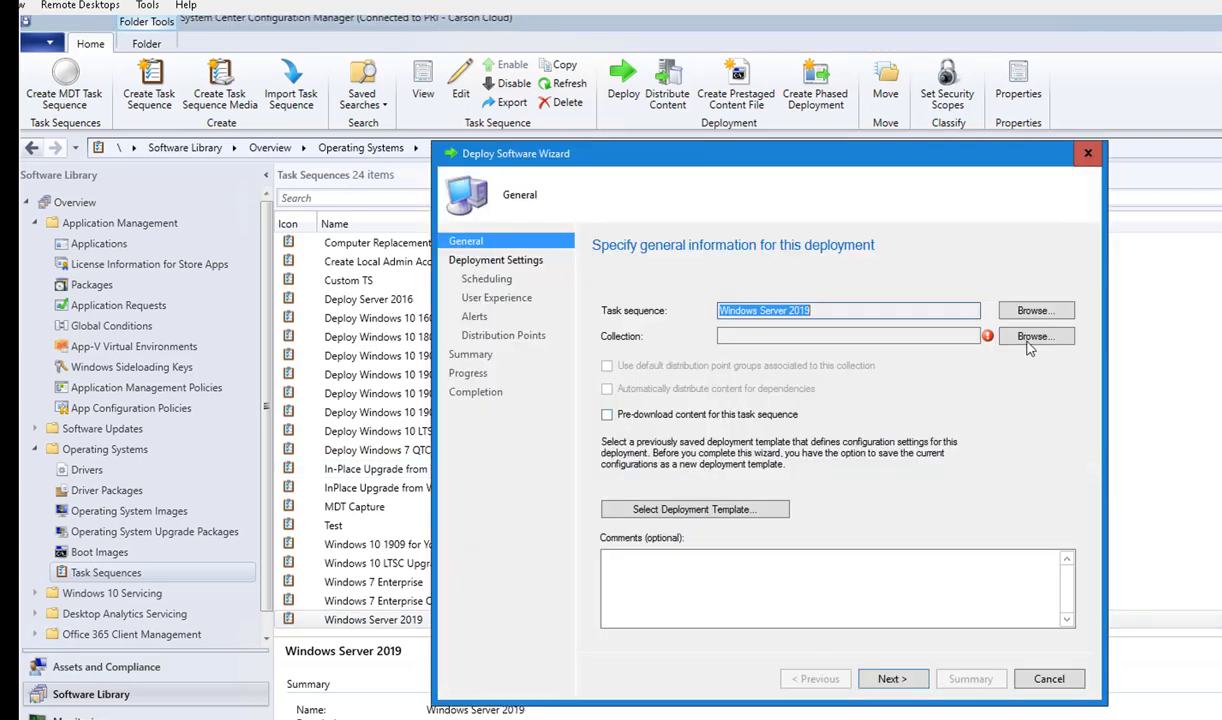
{"action": "left_click", "coordinate": [1020, 336]}
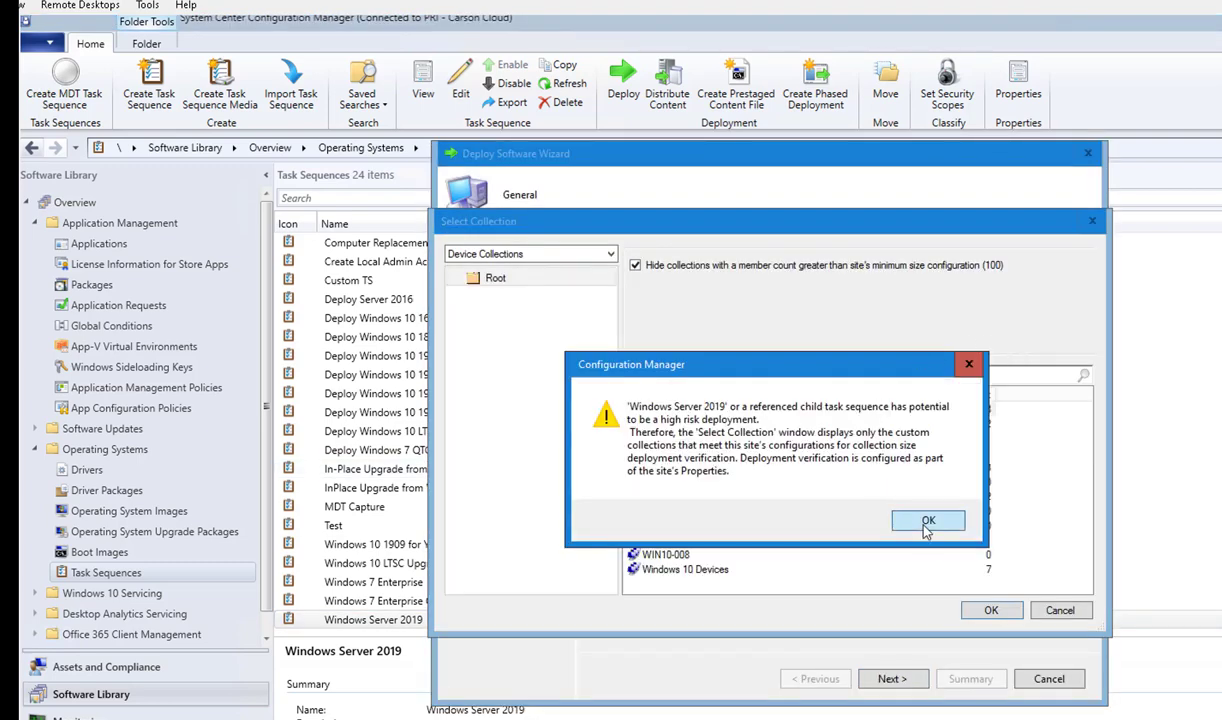
{"action": "left_click", "coordinate": [914, 519]}
{"action": "left_click", "coordinate": [724, 425]}
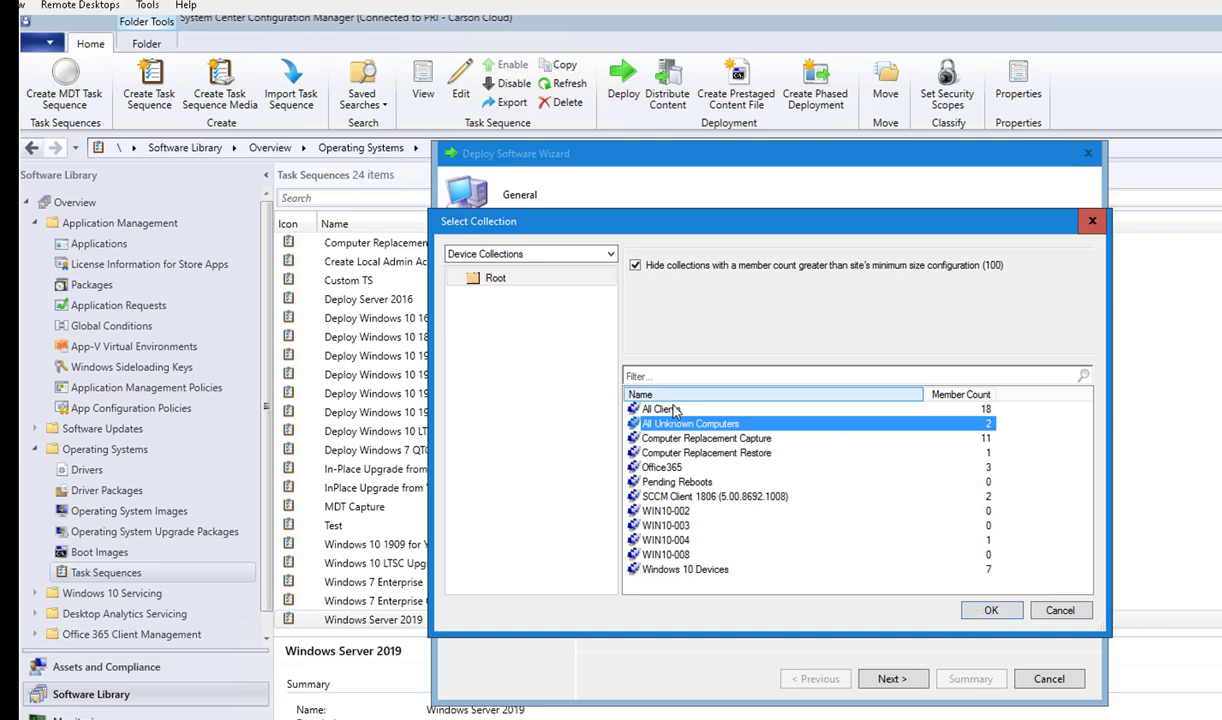
{"action": "left_click", "coordinate": [978, 612]}
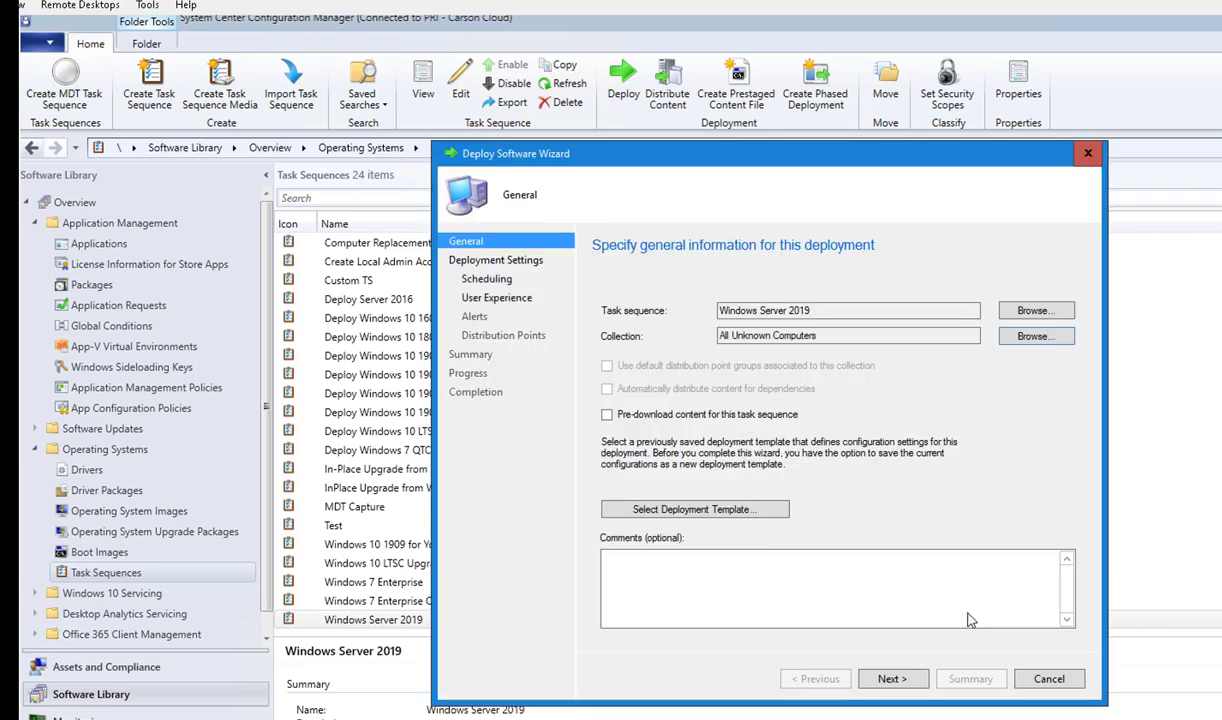
{"action": "left_click", "coordinate": [893, 679]}
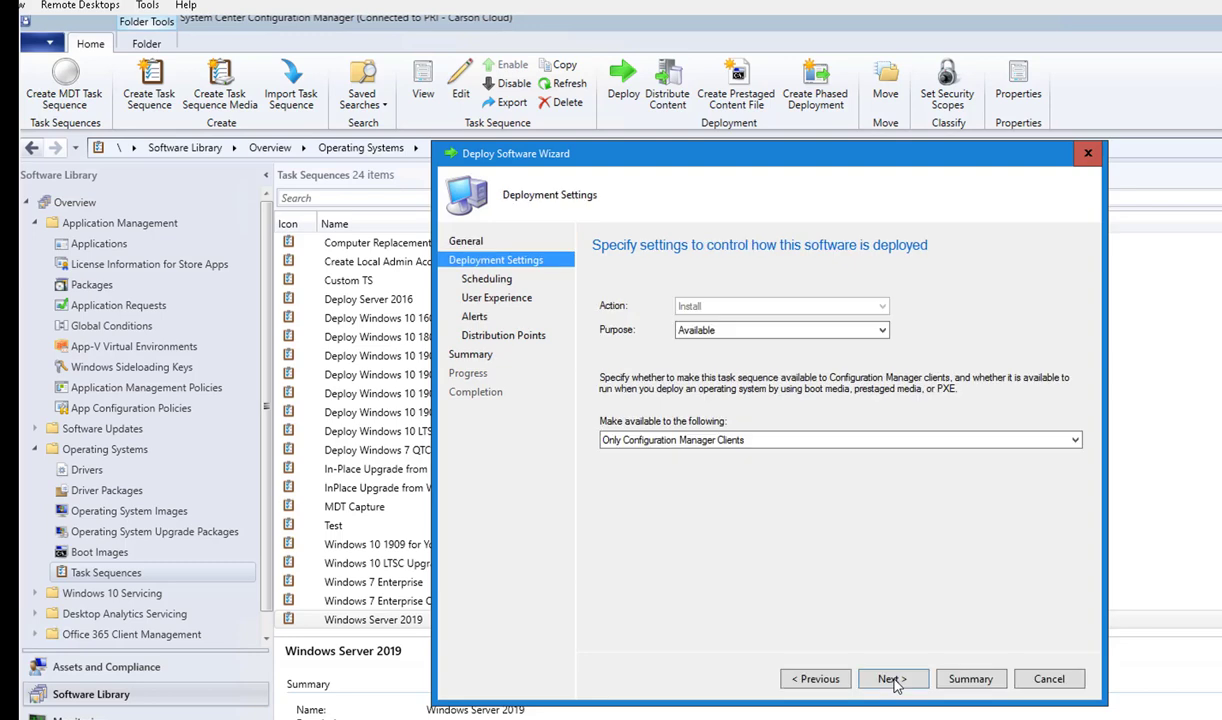
- Make it available only to media and PXE, allow both boundary groups, and finish
{"action": "left_click", "coordinate": [645, 440]}
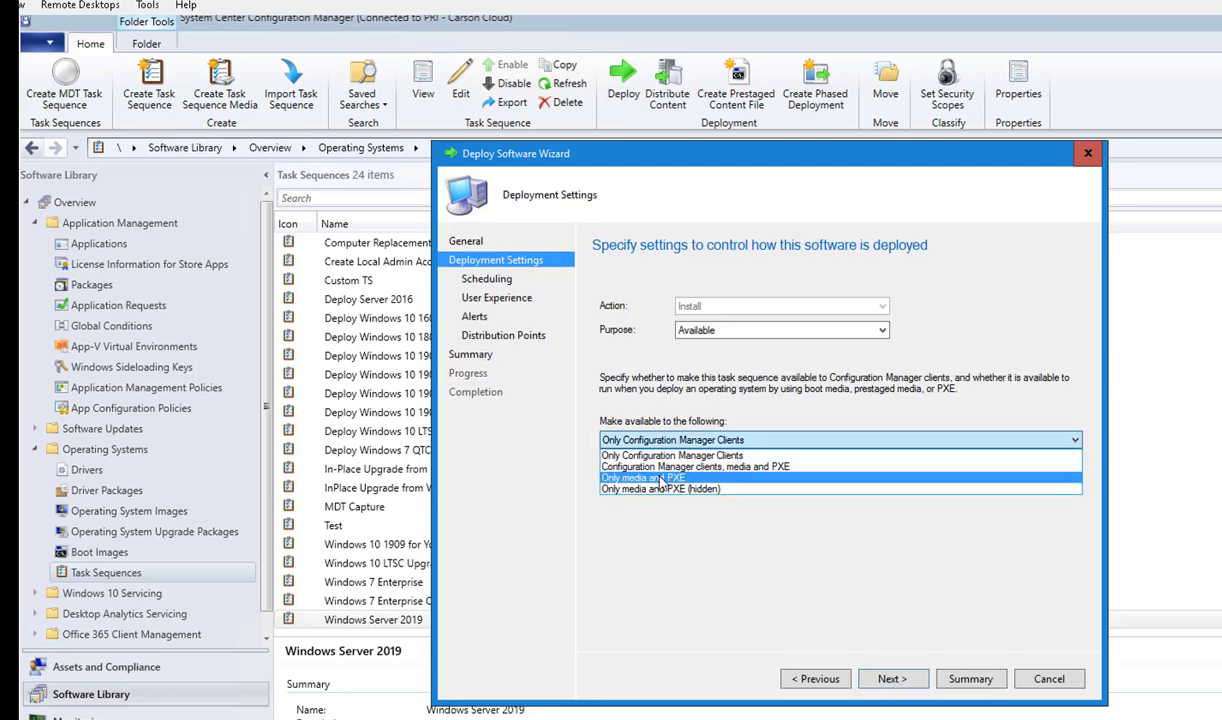
{"action": "left_click", "coordinate": [660, 479]}
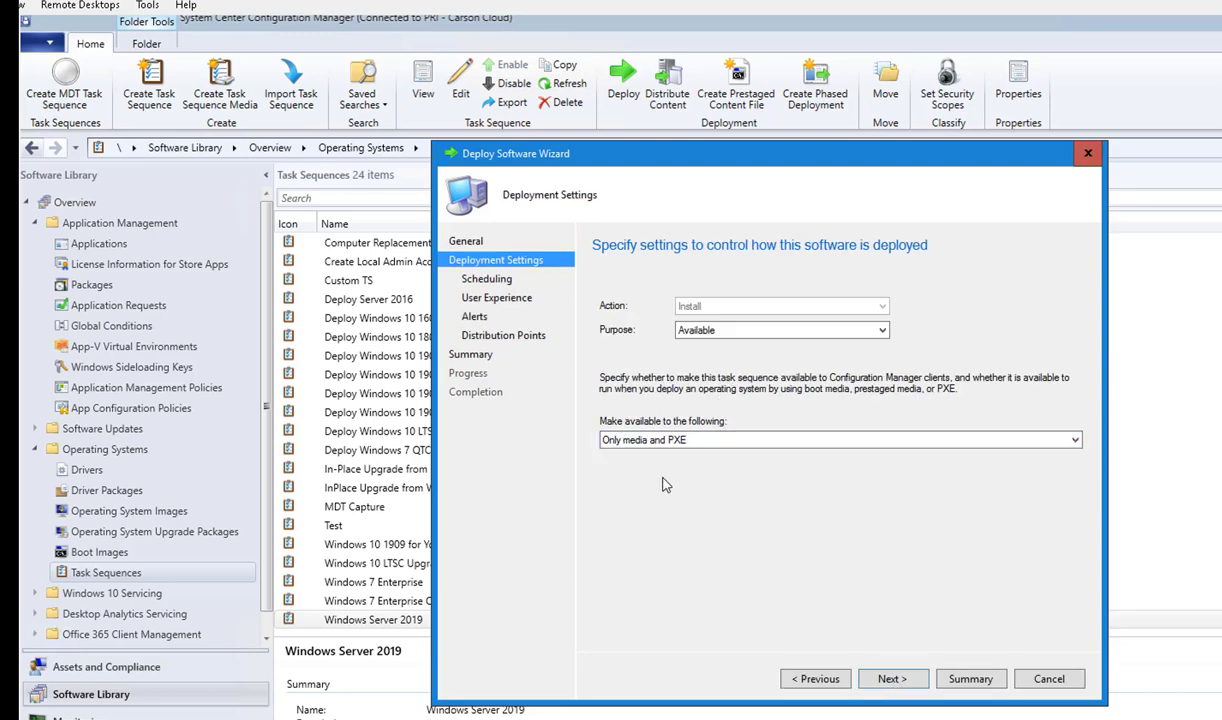
{"action": "left_click", "coordinate": [895, 682]}
{"action": "left_click", "coordinate": [890, 685]}
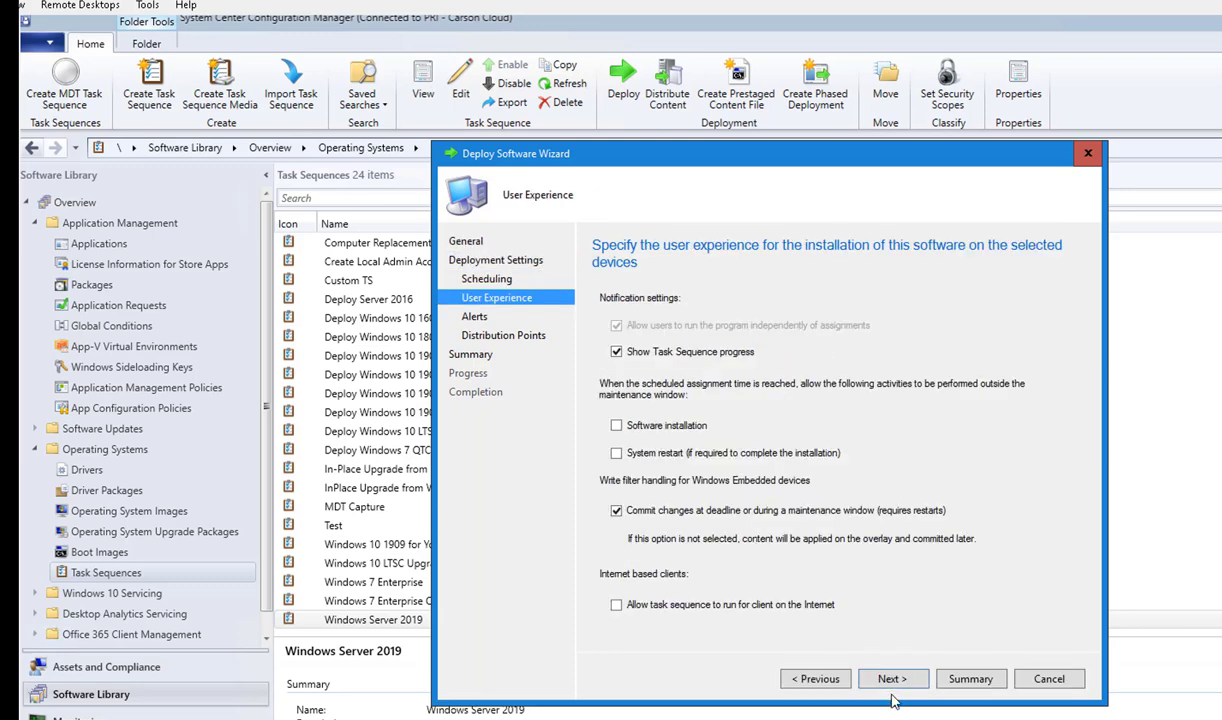
{"action": "left_click", "coordinate": [893, 680]}
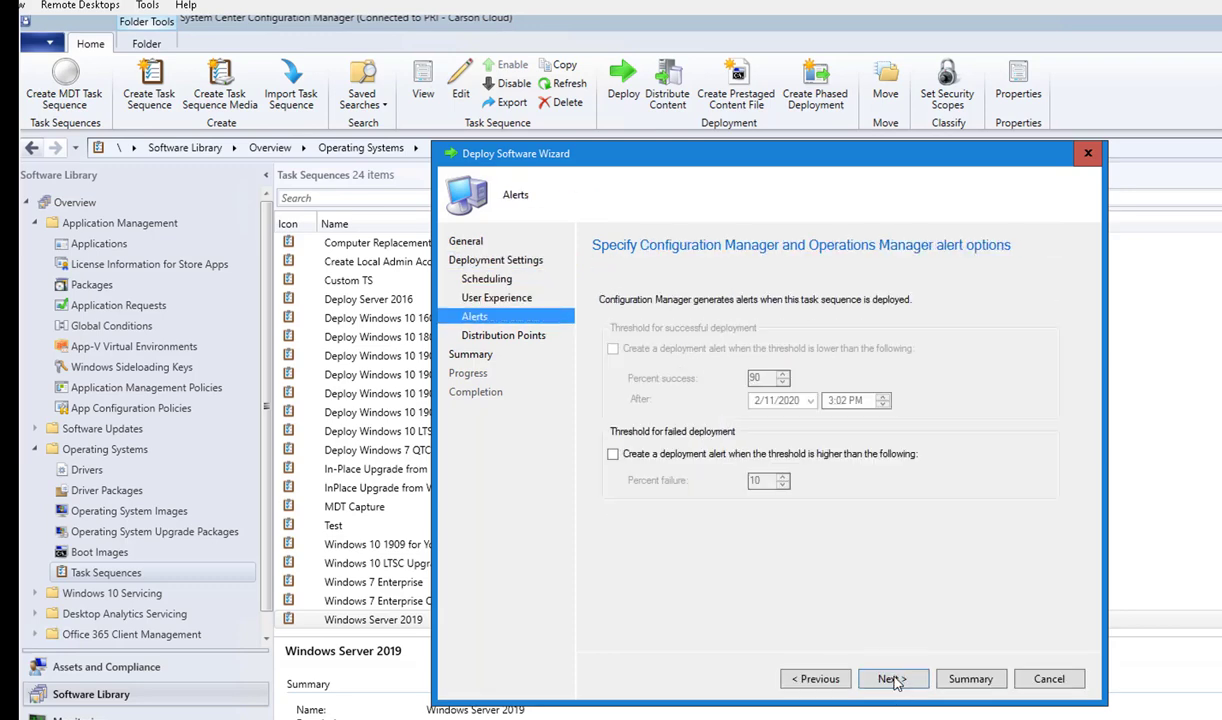
{"action": "left_click", "coordinate": [895, 684]}
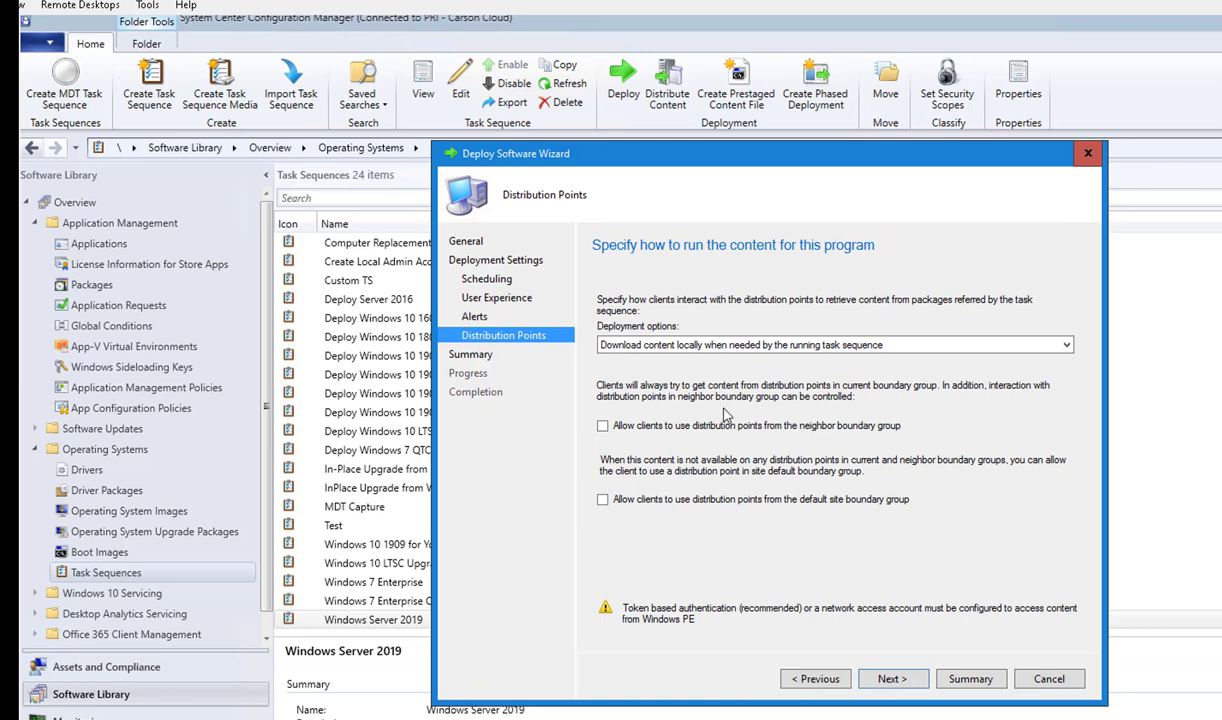
{"action": "left_click", "coordinate": [630, 425]}
{"action": "left_click", "coordinate": [608, 497]}
{"action": "left_click", "coordinate": [893, 682]}
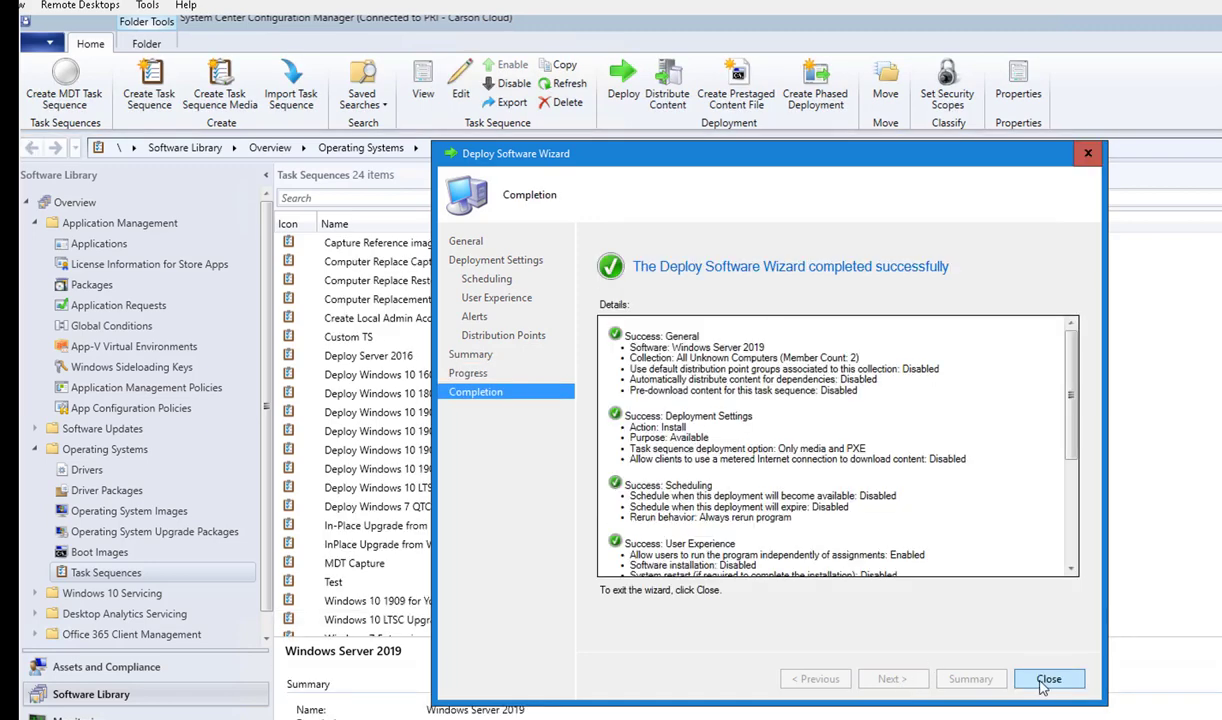
{"action": "left_click", "coordinate": [1049, 679]}
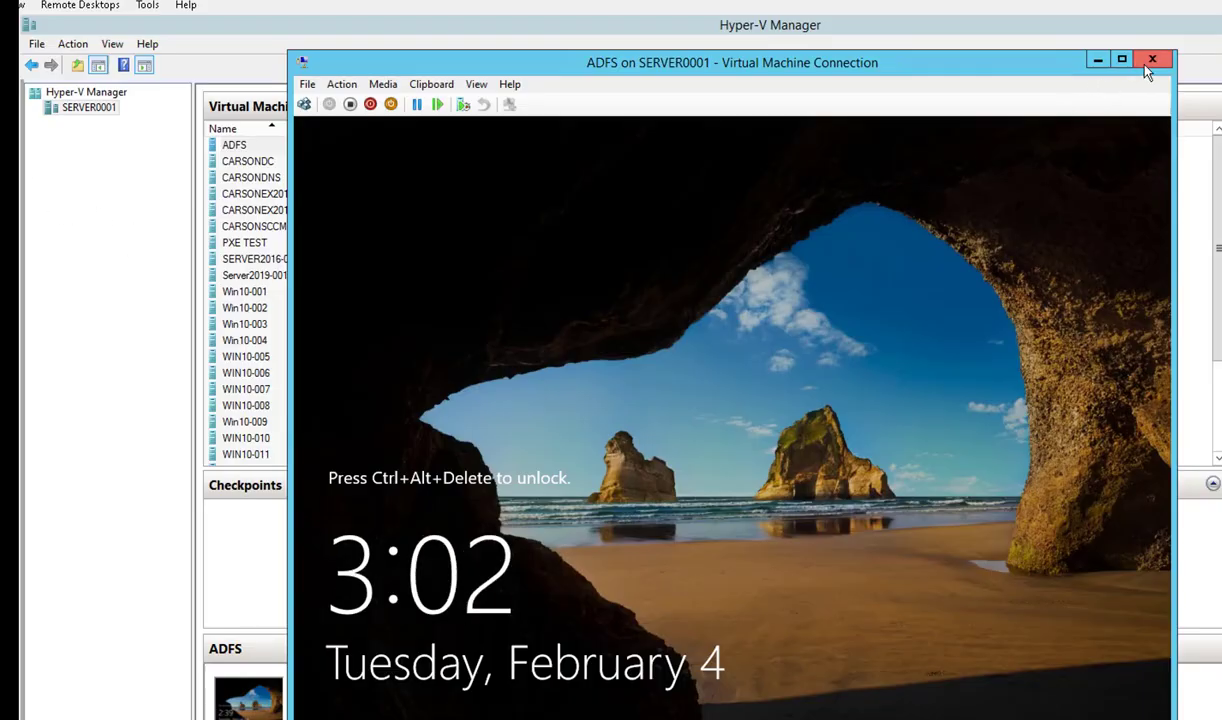
- Close the ADFS console and move Server2019-001's network adapter to the top of its firmware boot order
{"action": "left_click", "coordinate": [1148, 62]}
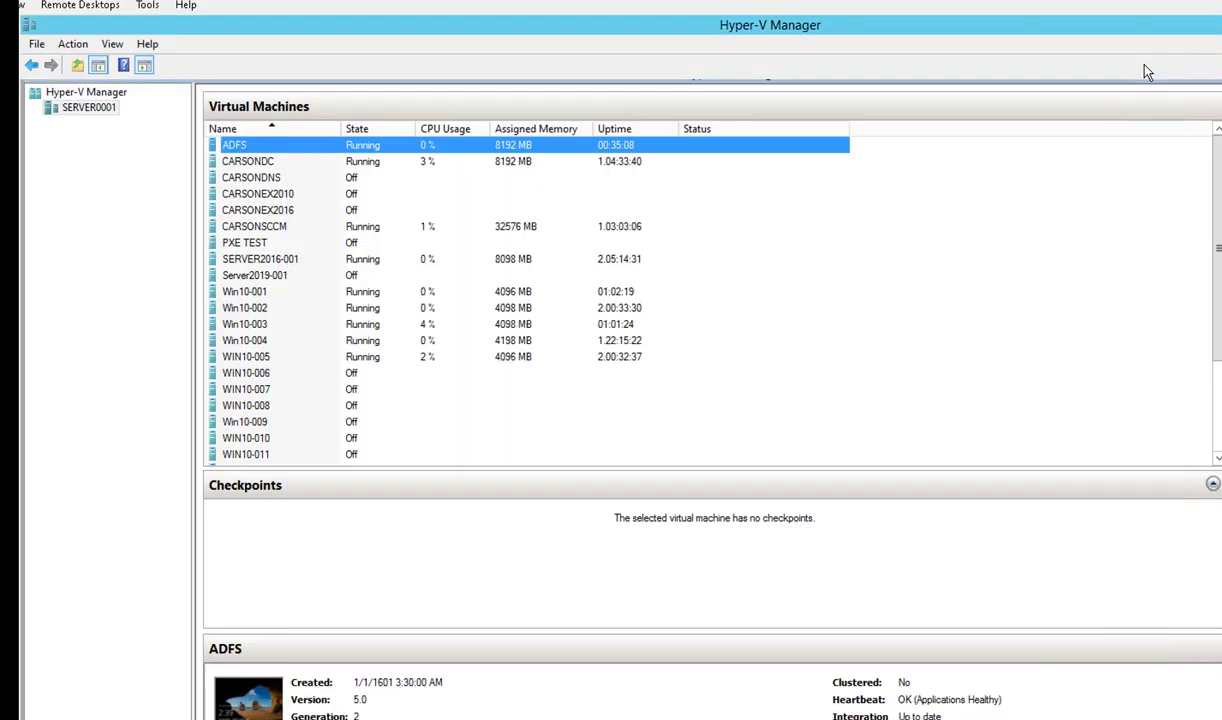
{"action": "left_click", "coordinate": [293, 280]}
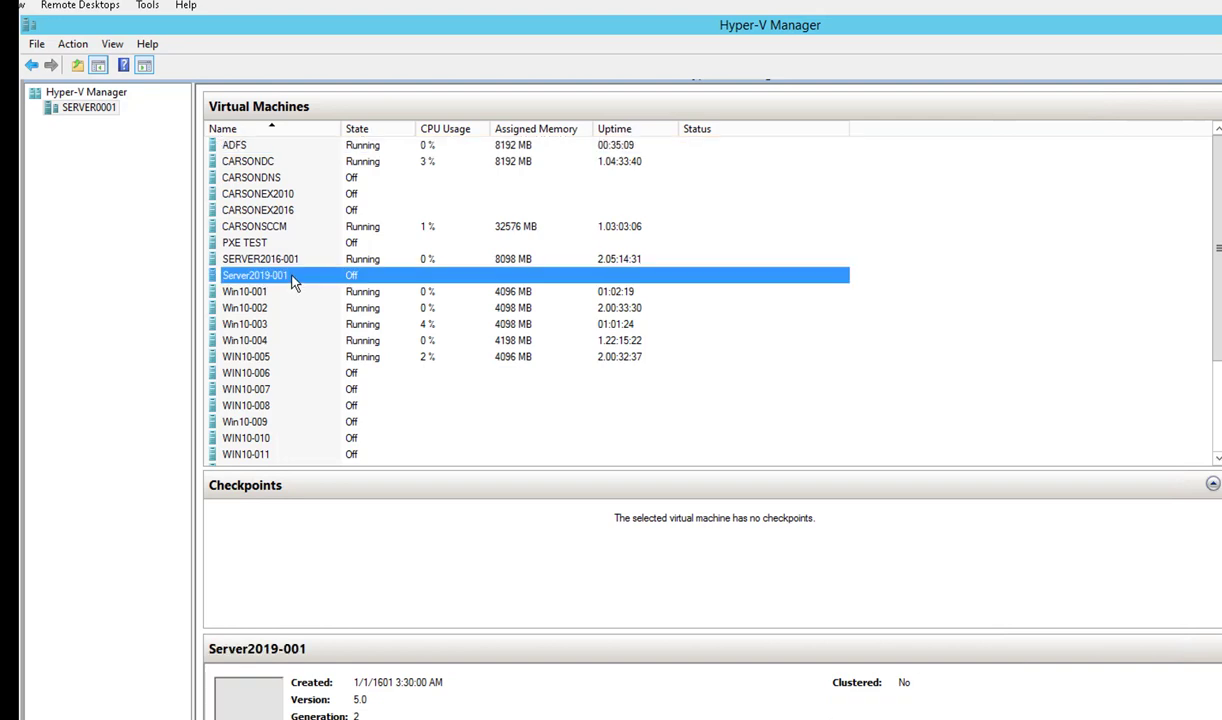
{"action": "left_click", "coordinate": [1210, 300]}
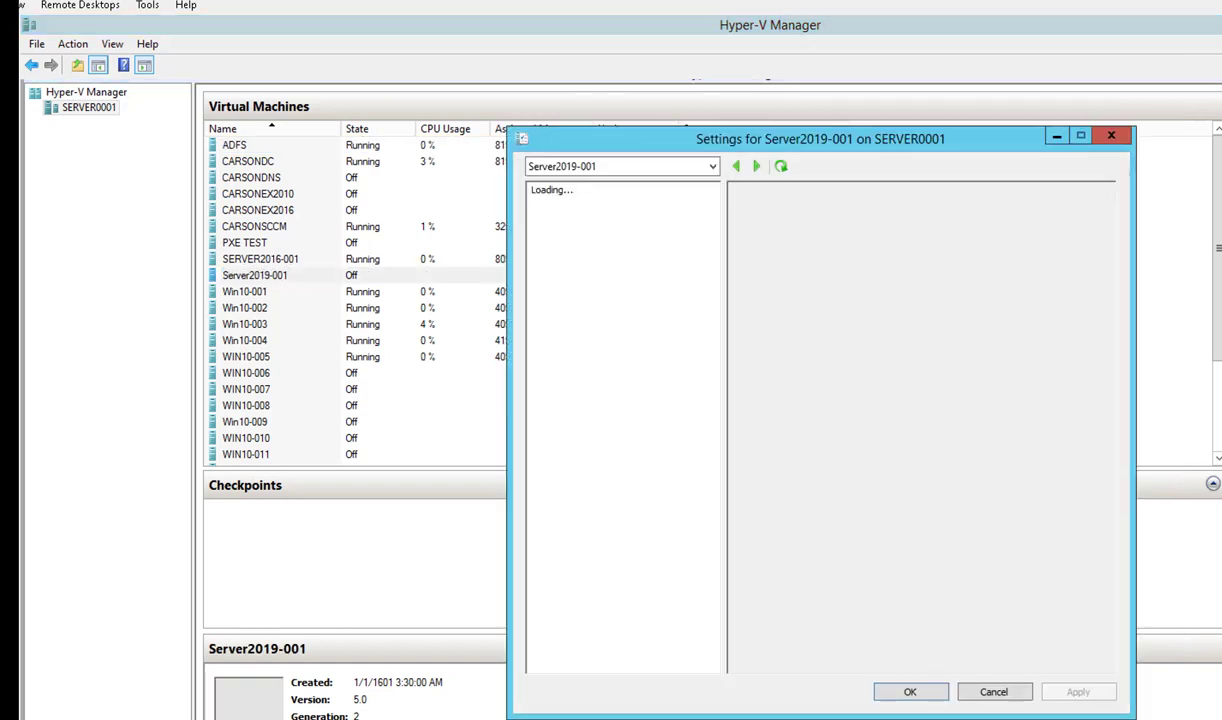
{"action": "left_click", "coordinate": [590, 223]}
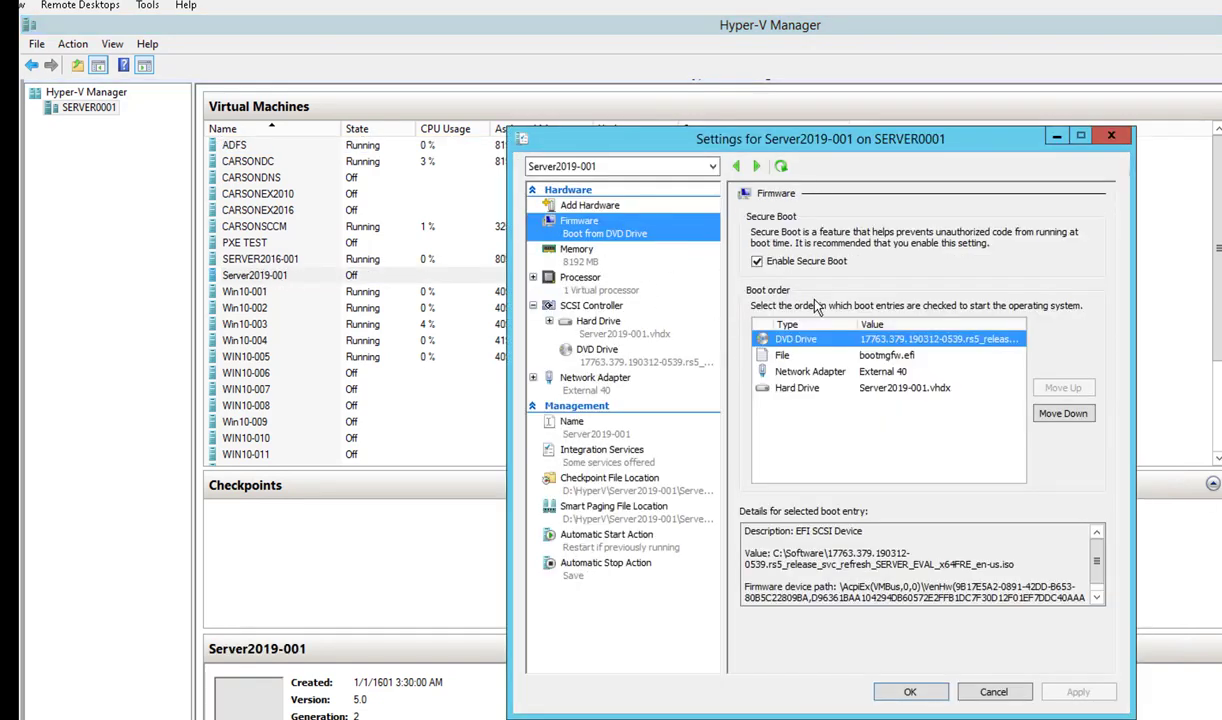
{"action": "left_click", "coordinate": [800, 356]}
{"action": "left_click", "coordinate": [806, 371]}
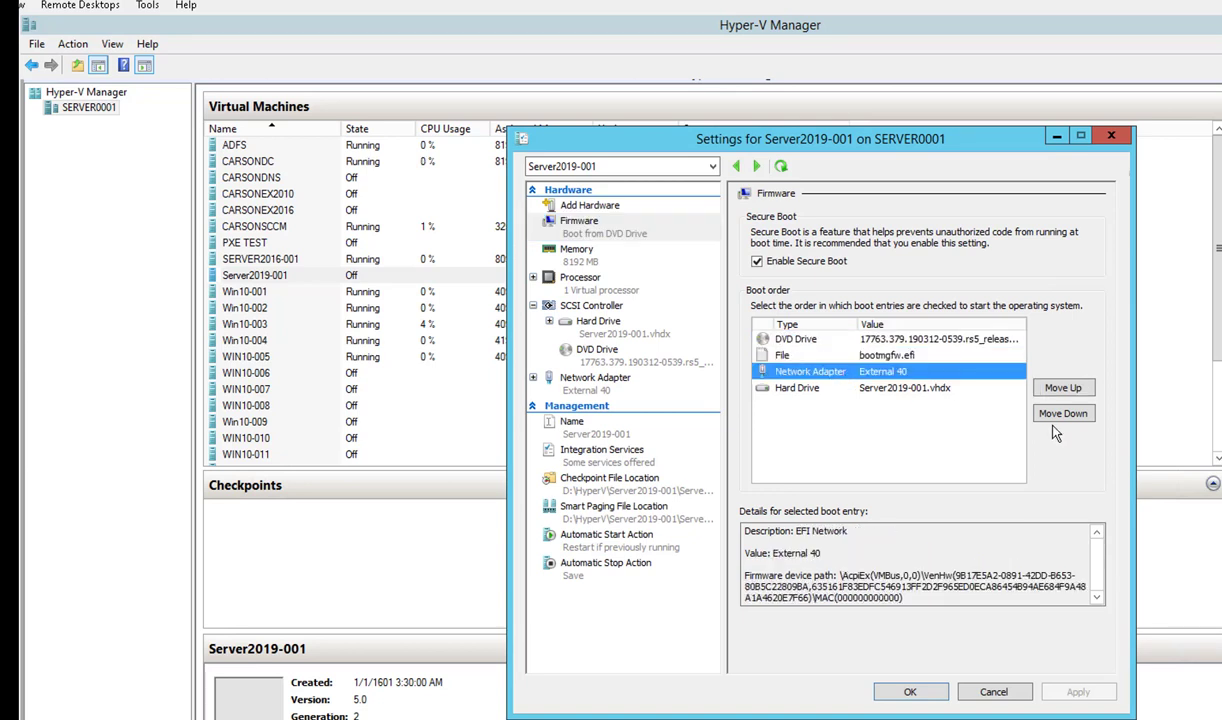
{"action": "left_click", "coordinate": [1063, 389]}
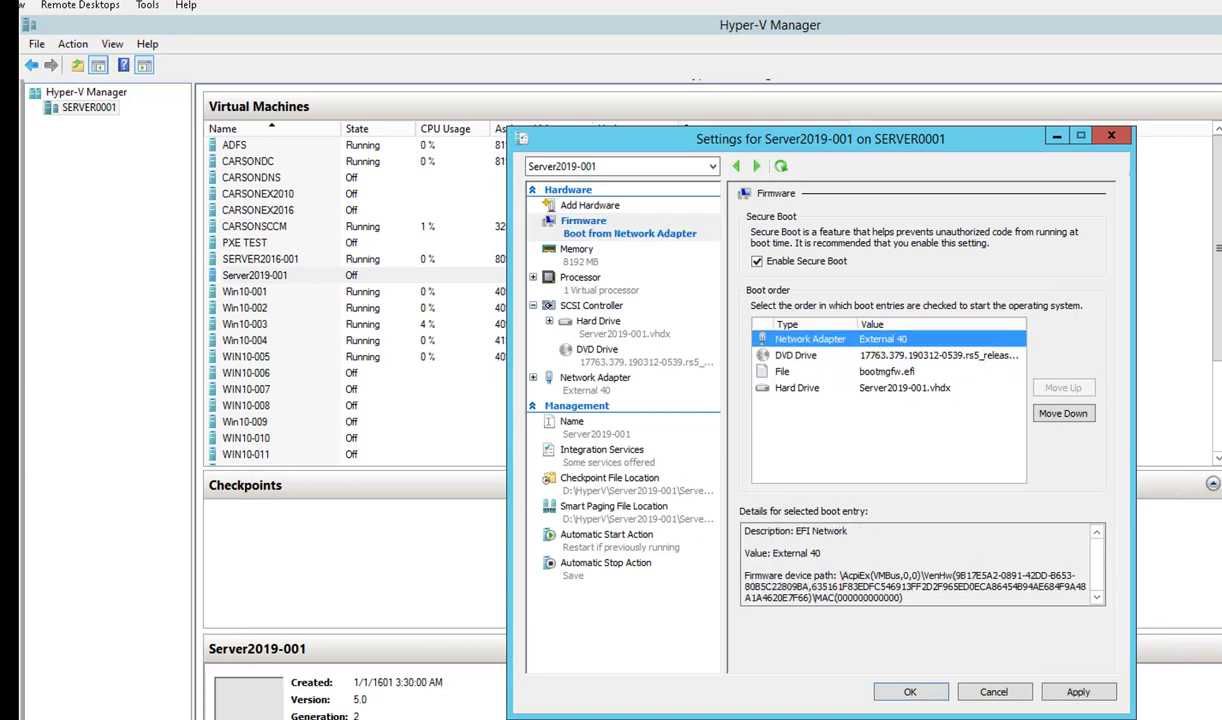
{"action": "left_click", "coordinate": [922, 694]}
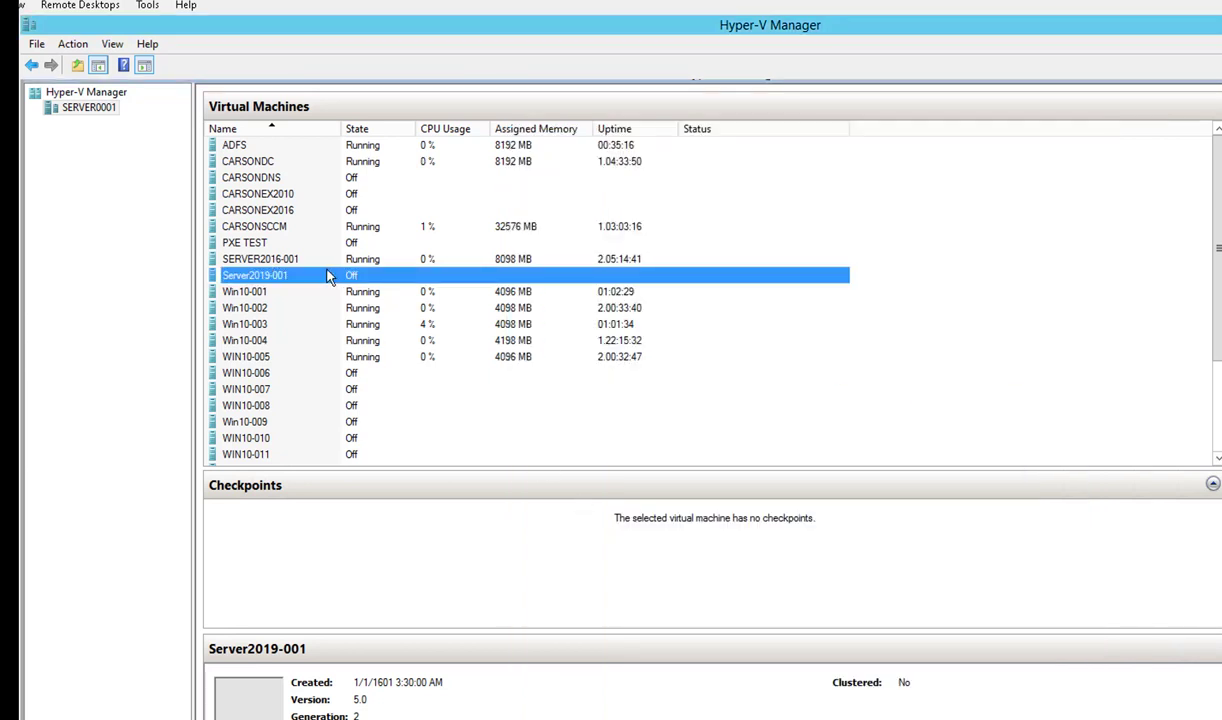
- Power on Server2019-001 from its console and PXE-boot it to the Task Sequence Wizard welcome
{"action": "double_click", "coordinate": [322, 281]}
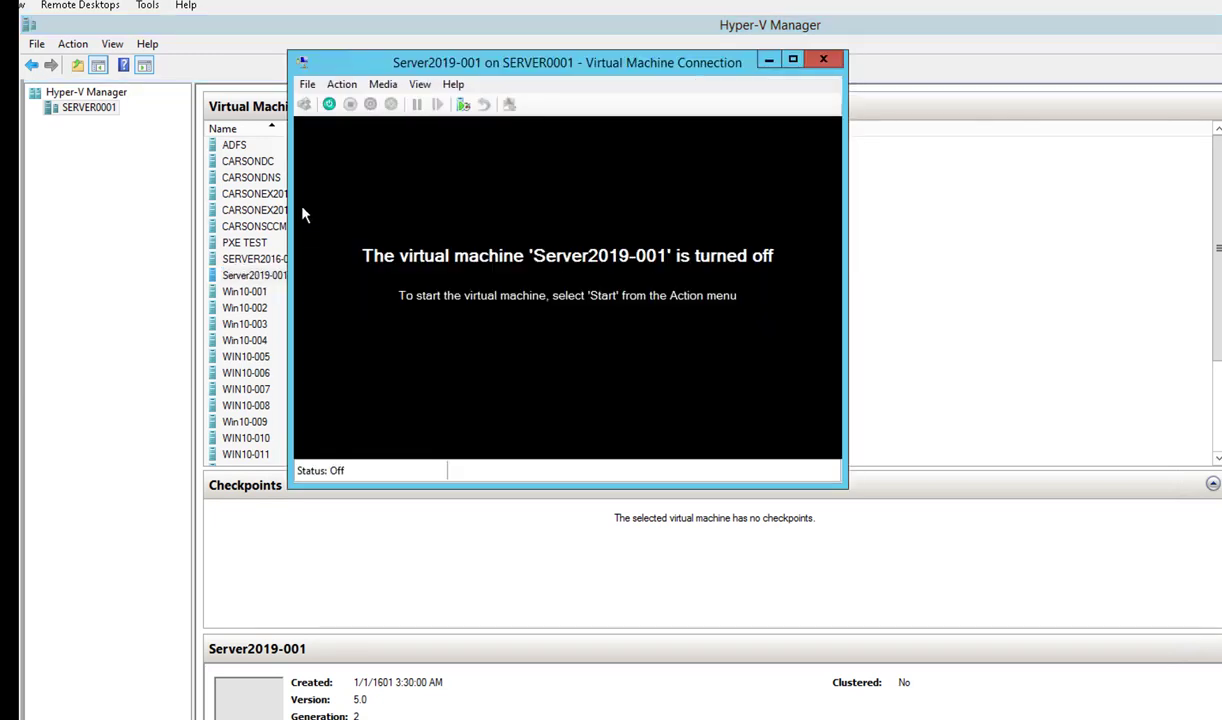
{"action": "left_click", "coordinate": [329, 104]}
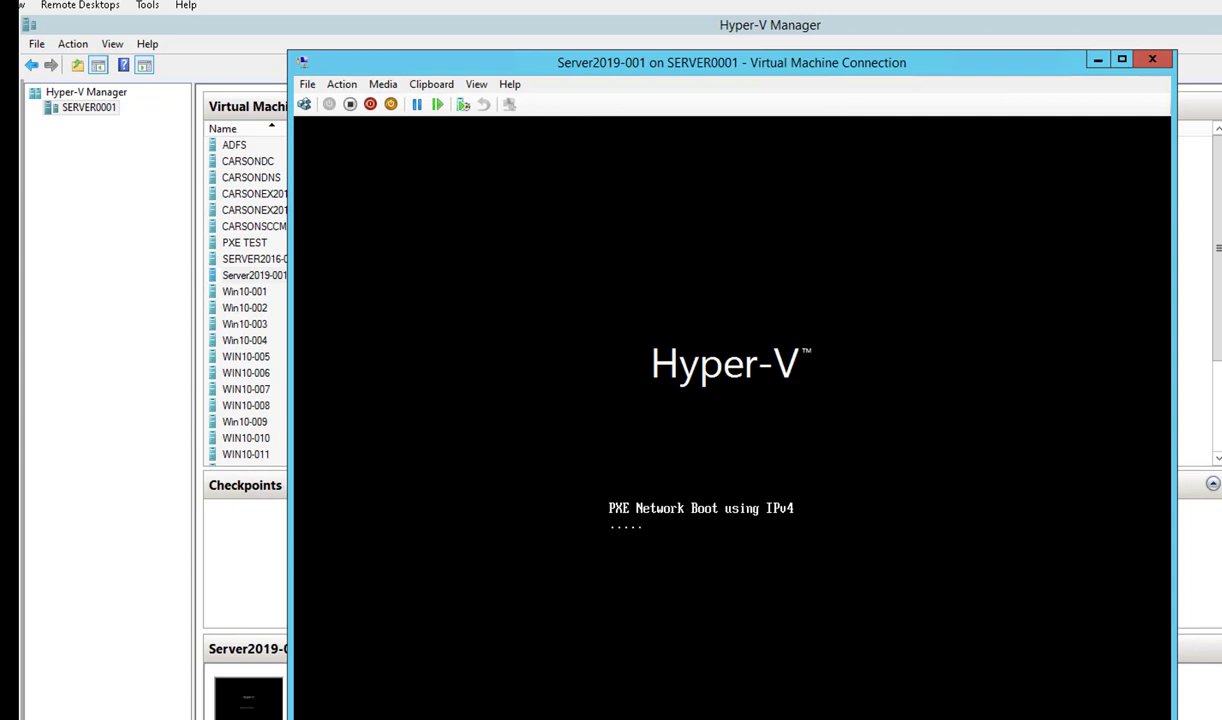
{"action": "key", "text": "Return"}
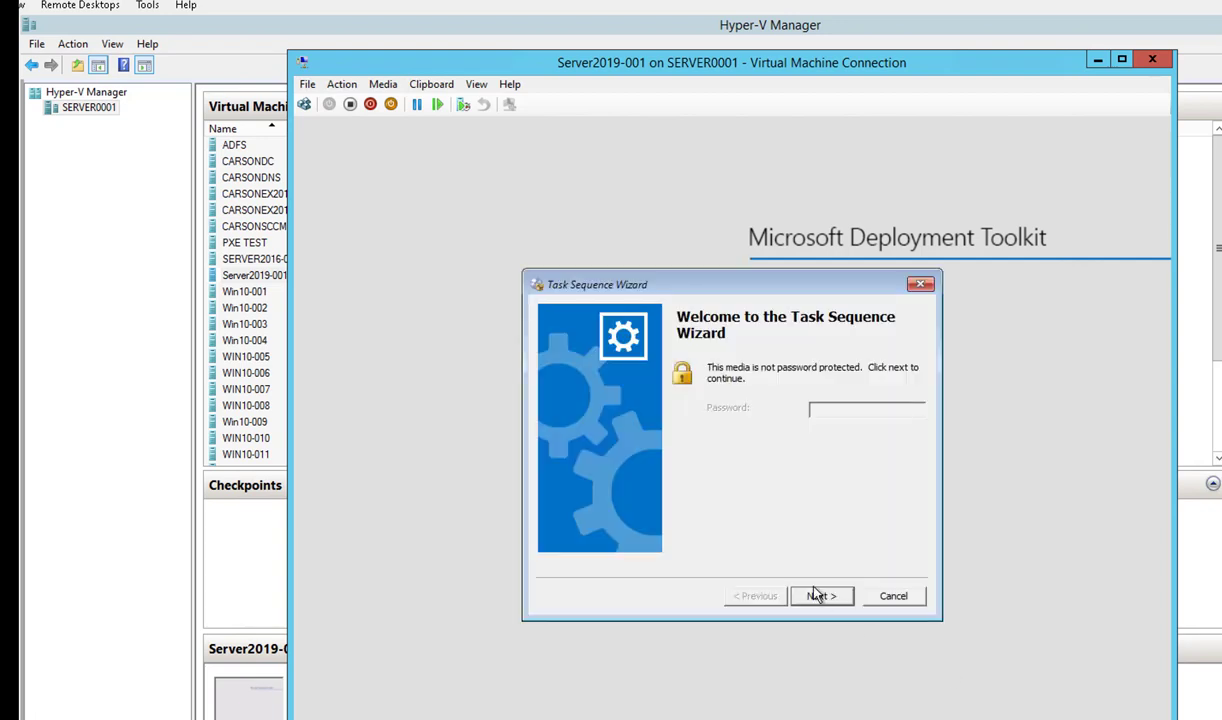
- Choose the Windows Server 2019 task sequence in the wizard
{"action": "left_click", "coordinate": [818, 596]}
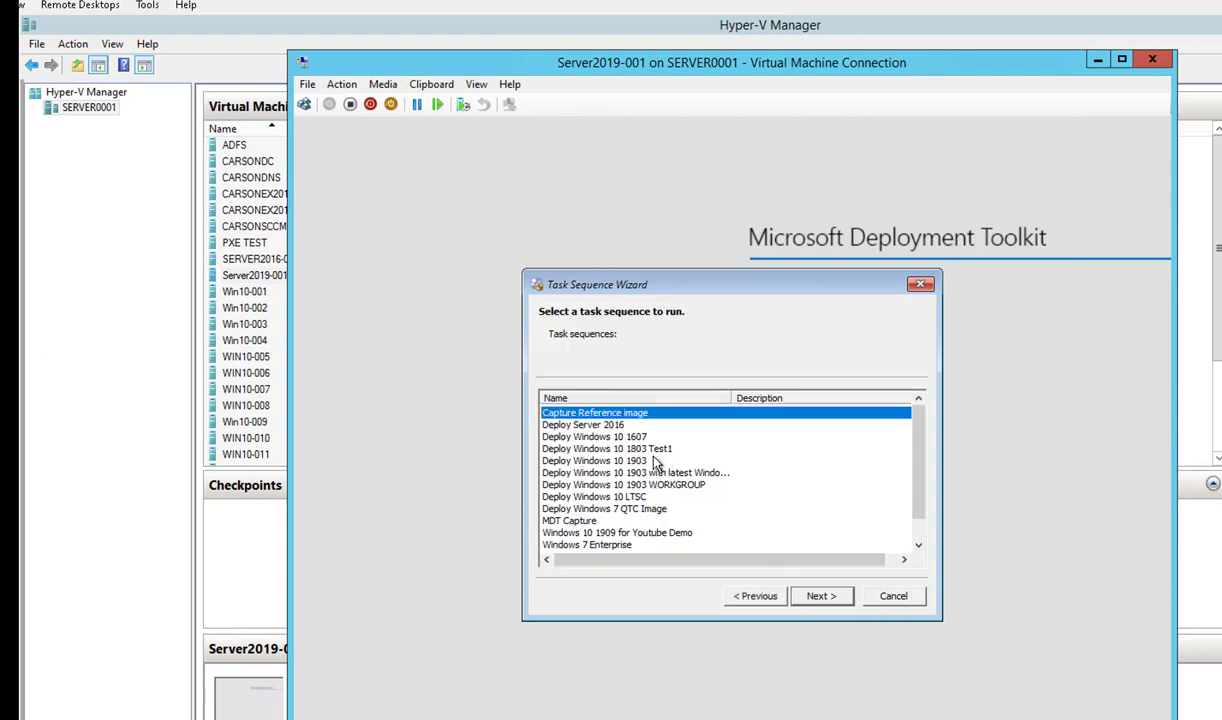
{"action": "scroll", "coordinate": [648, 465], "scroll_direction": "down", "scroll_amount": 1}
{"action": "left_click", "coordinate": [590, 544]}
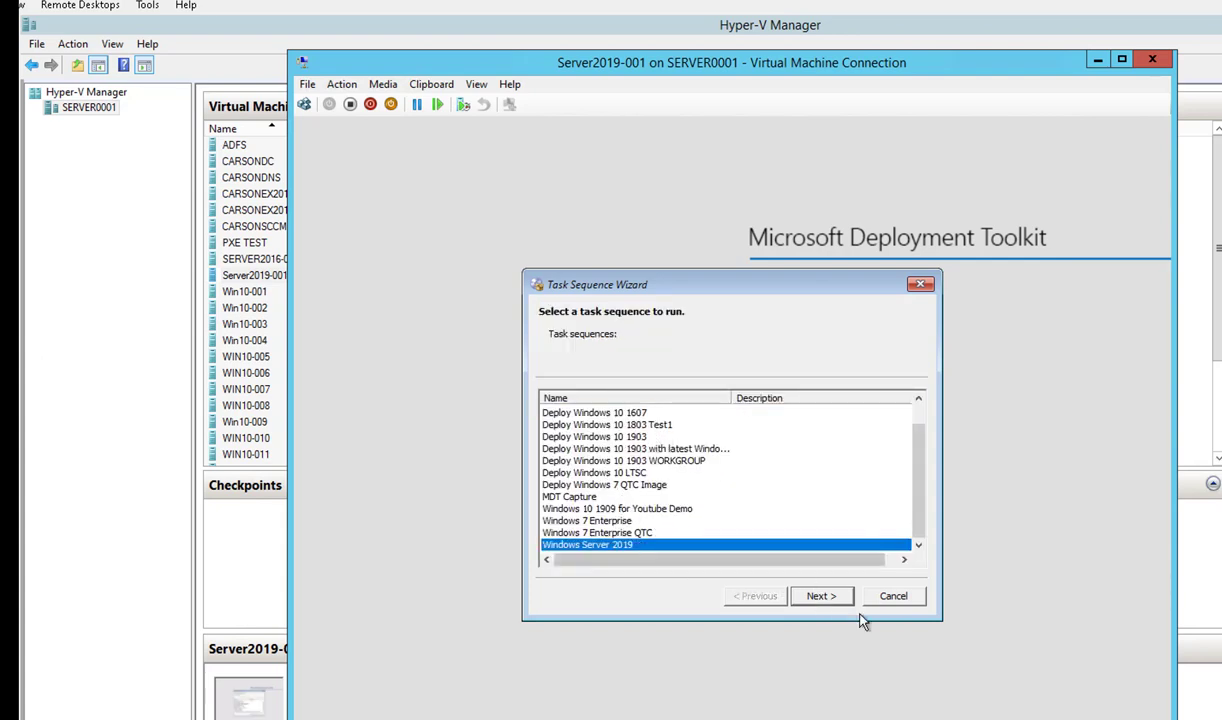
{"action": "left_click", "coordinate": [830, 598]}
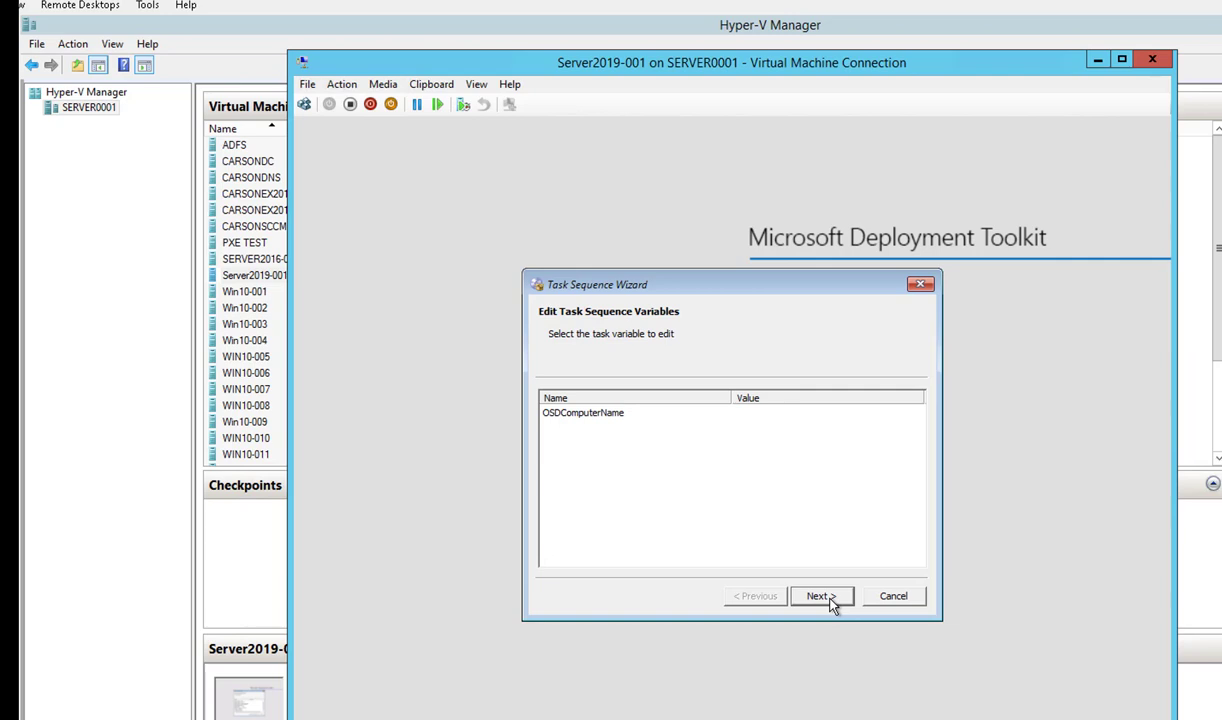
- Set the OSDComputerName task sequence variable to SERVER2019-001
{"action": "double_click", "coordinate": [598, 414]}
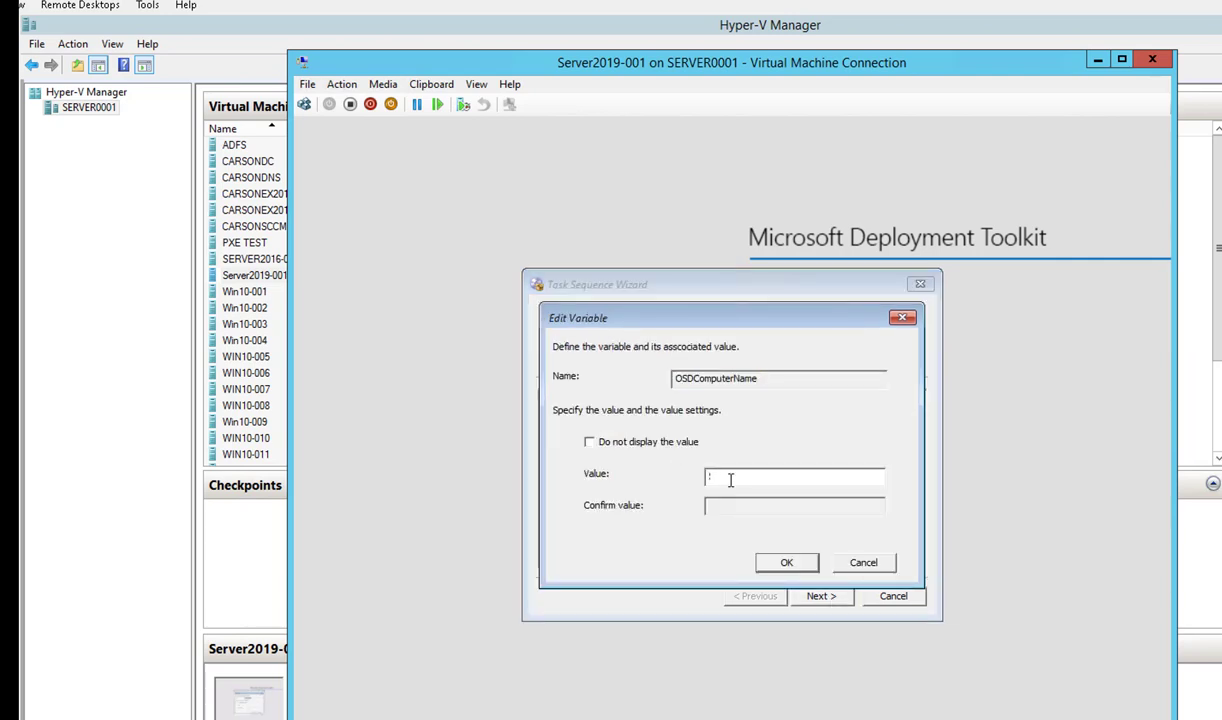
{"action": "type", "text": "SERVER2019-001"}
{"action": "left_click", "coordinate": [784, 564]}
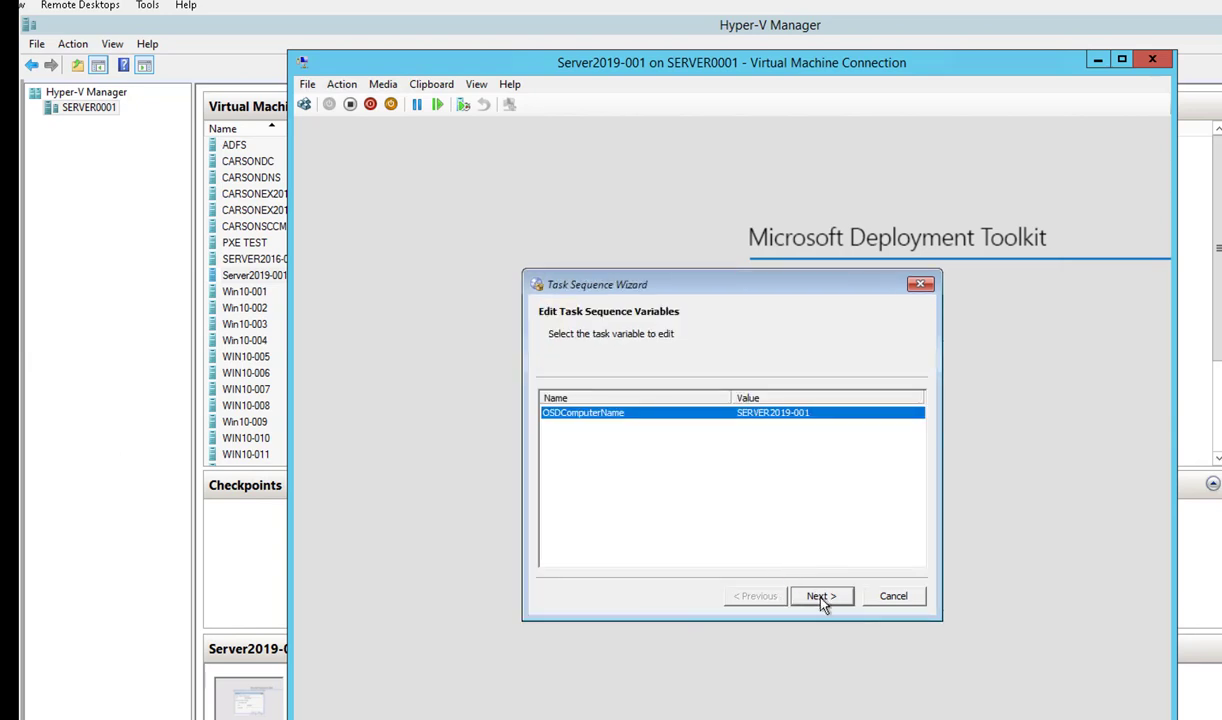
- Run the Windows Server 2019 task sequence and choose Restart Now when setup finishes
{"action": "left_click", "coordinate": [820, 599]}
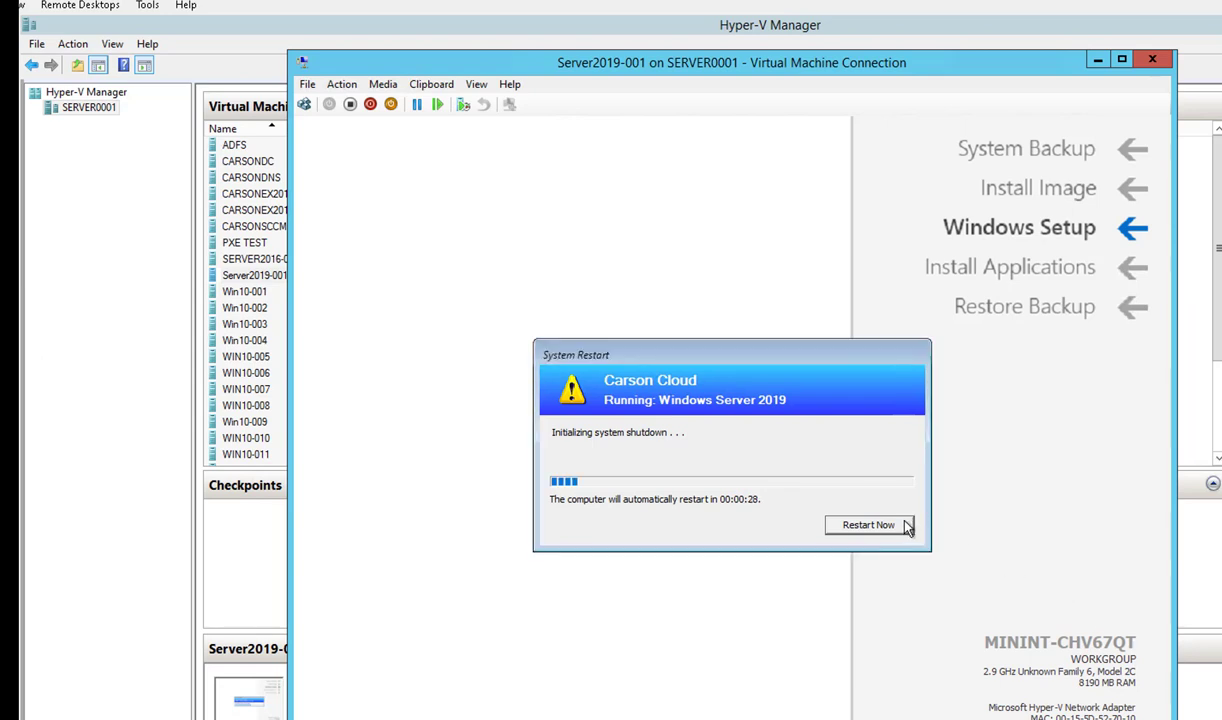
{"action": "left_click", "coordinate": [865, 533]}
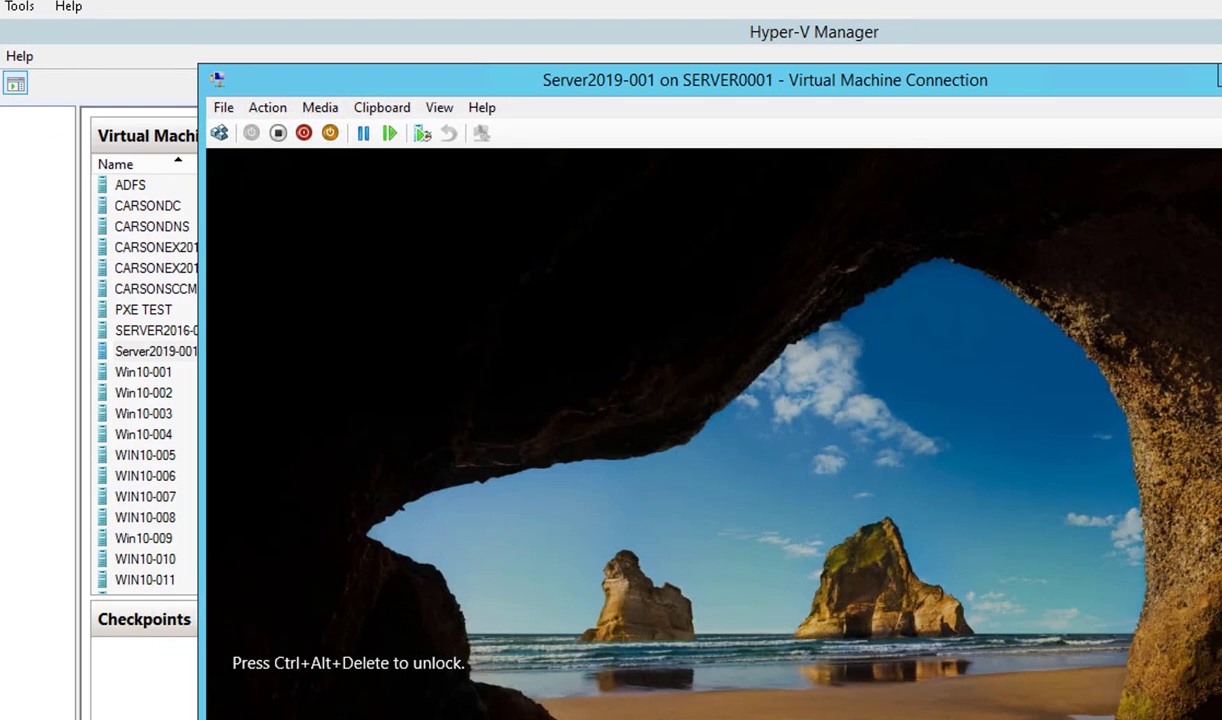
- Send Ctrl+Alt+Delete to Server2019-001 and sign in with the user name and password
{"action": "left_click", "coordinate": [268, 108]}
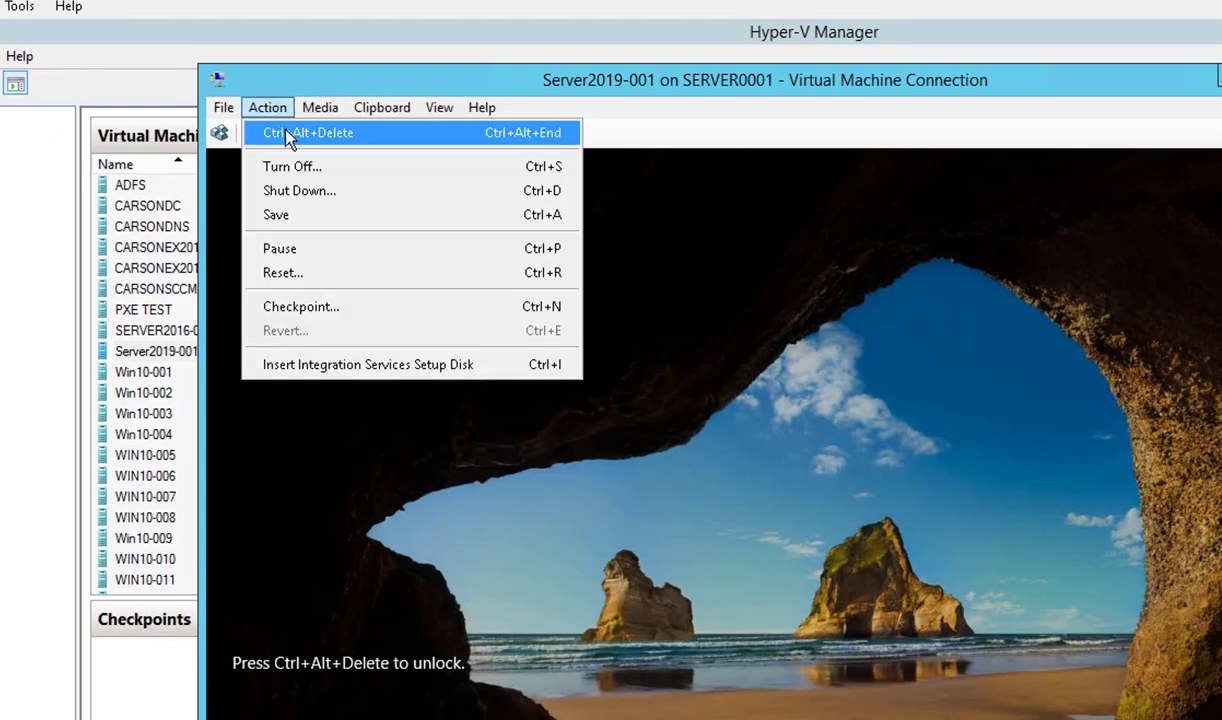
{"action": "left_click", "coordinate": [276, 131]}
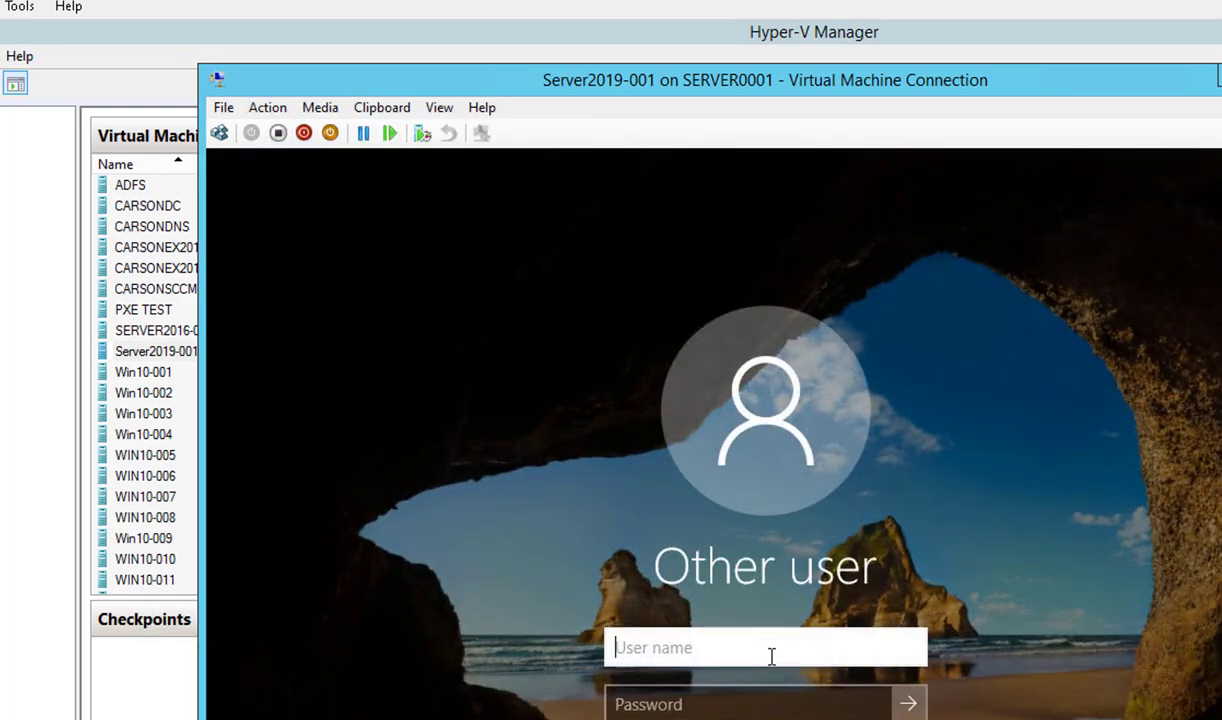
{"action": "type", "text": "carson"}
{"action": "key", "text": "Tab"}
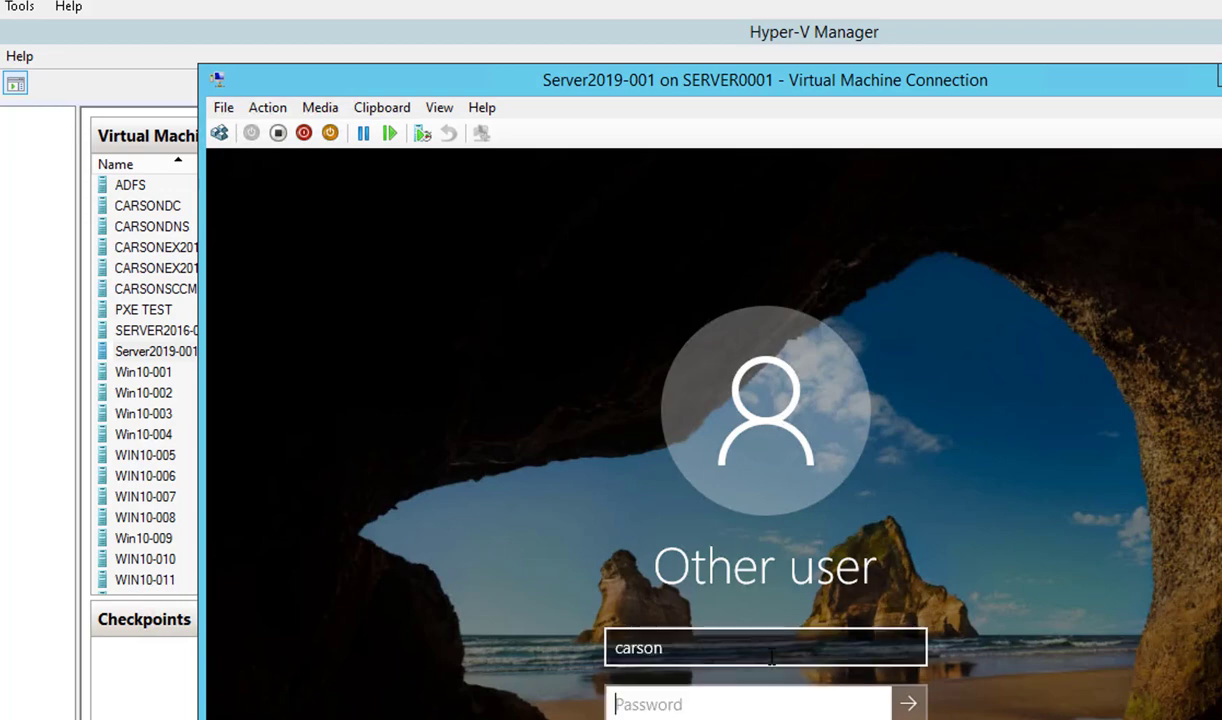
{"action": "key", "text": "Return"}
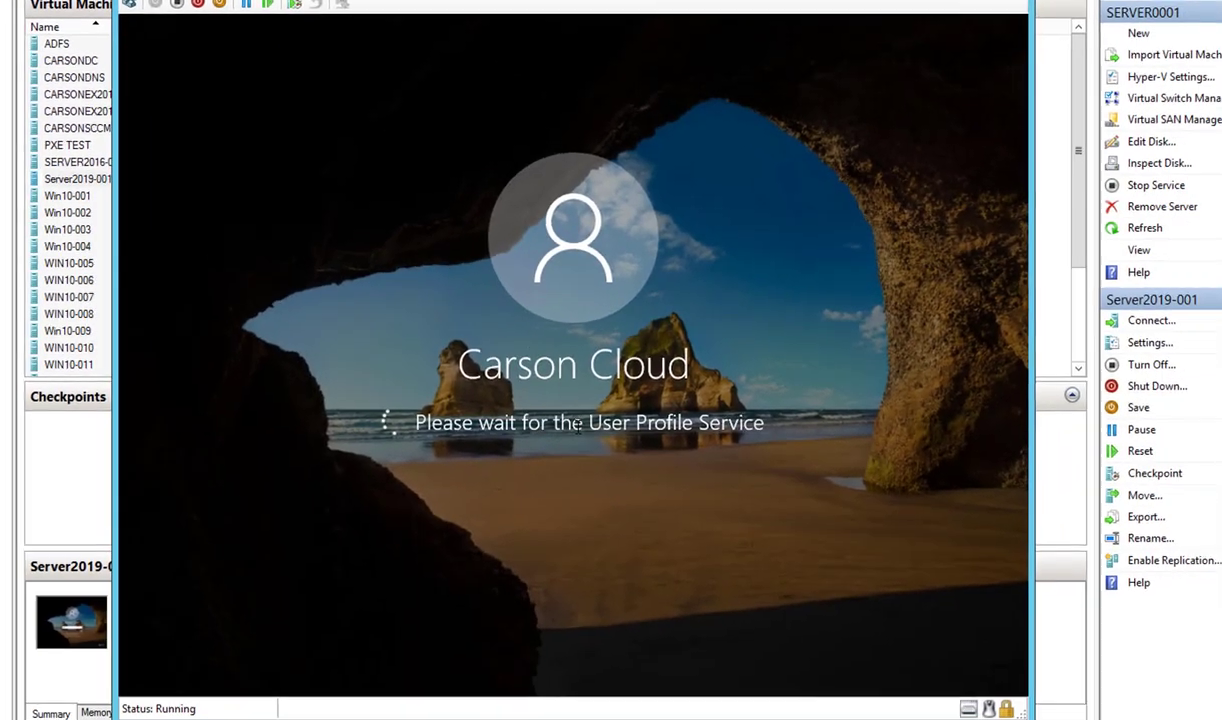